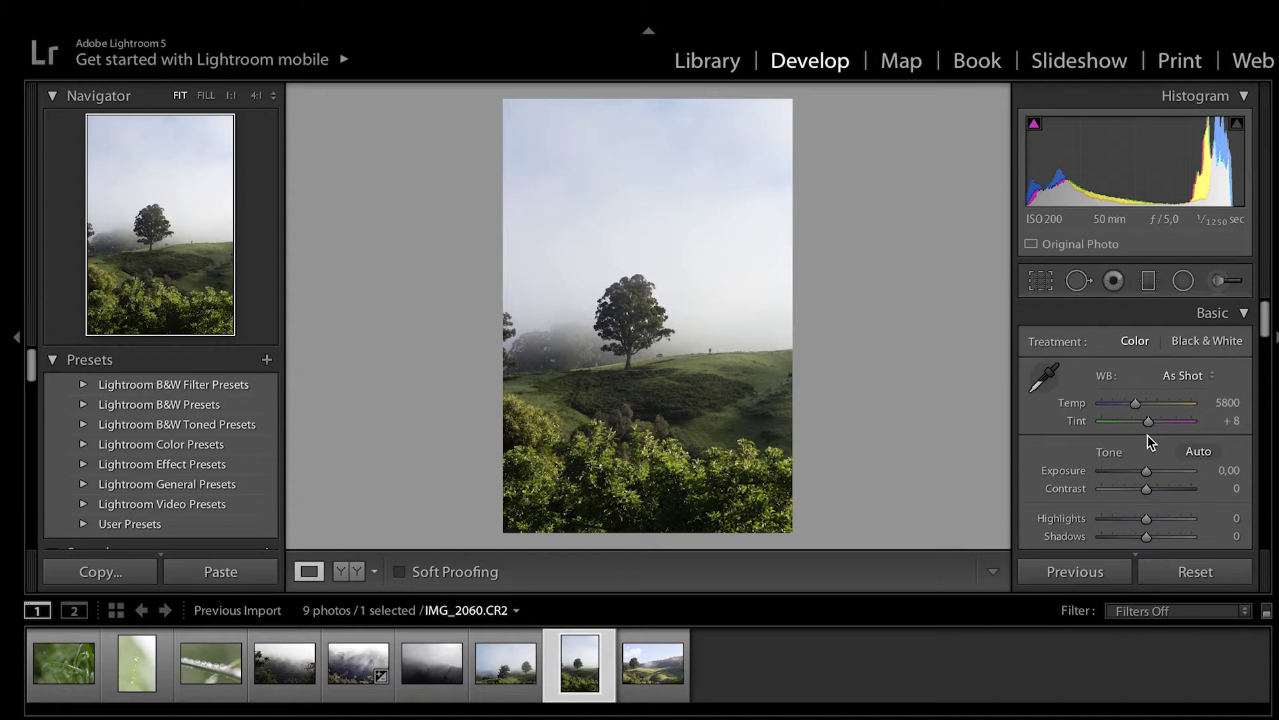
Set the green hue to -100 in the HSL colour adjustments
{"action": "scroll", "coordinate": [1148, 434], "scroll_direction": "down", "scroll_amount": 15}
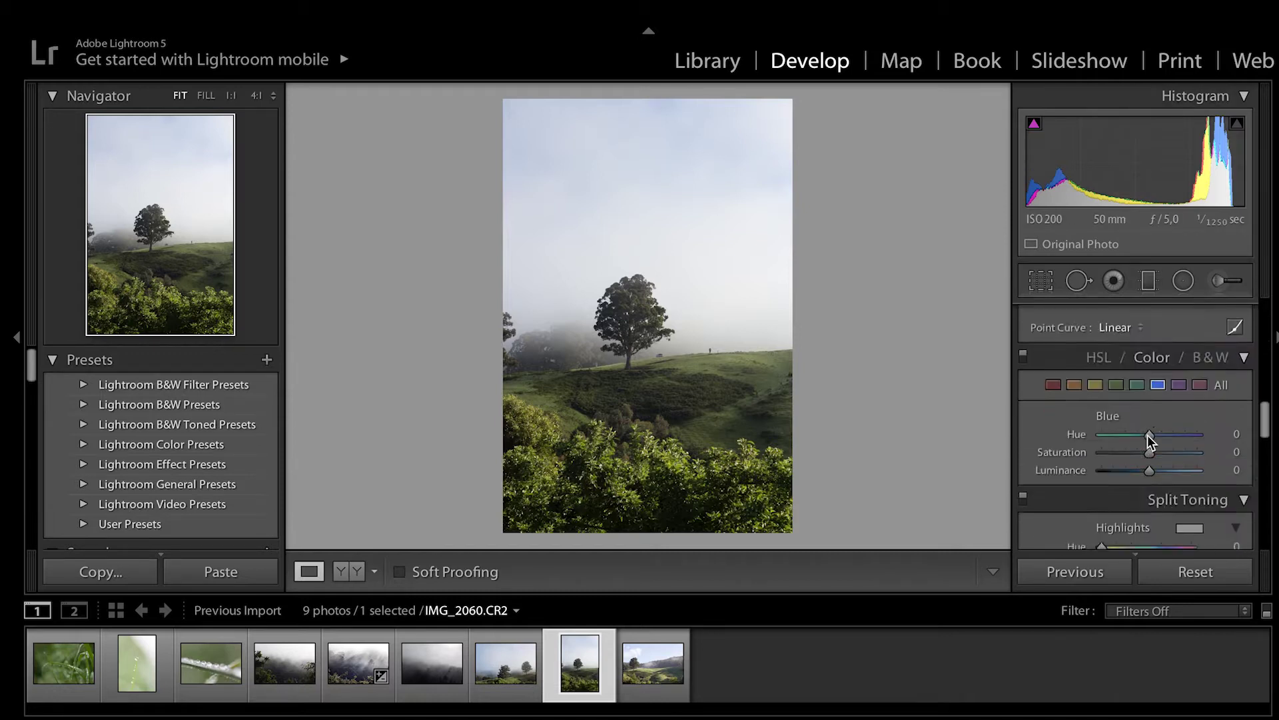
{"action": "scroll", "coordinate": [1148, 435], "scroll_direction": "up", "scroll_amount": 5}
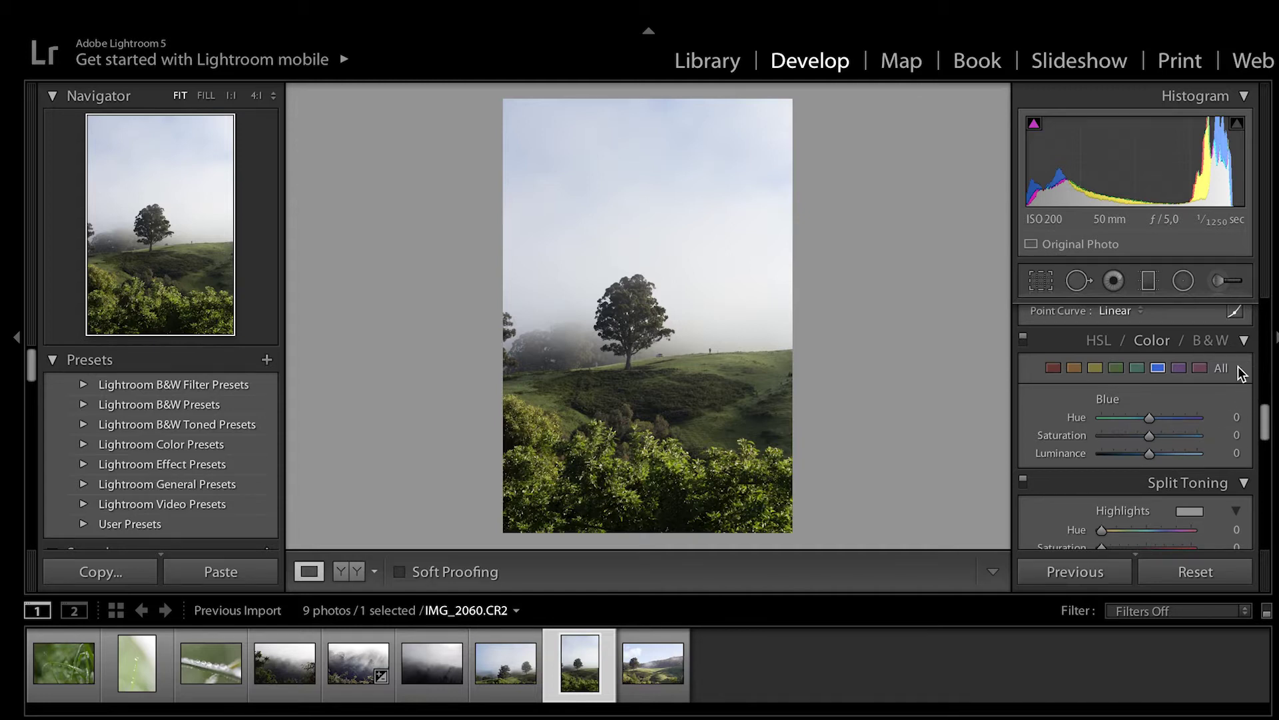
{"action": "left_click", "coordinate": [1244, 340]}
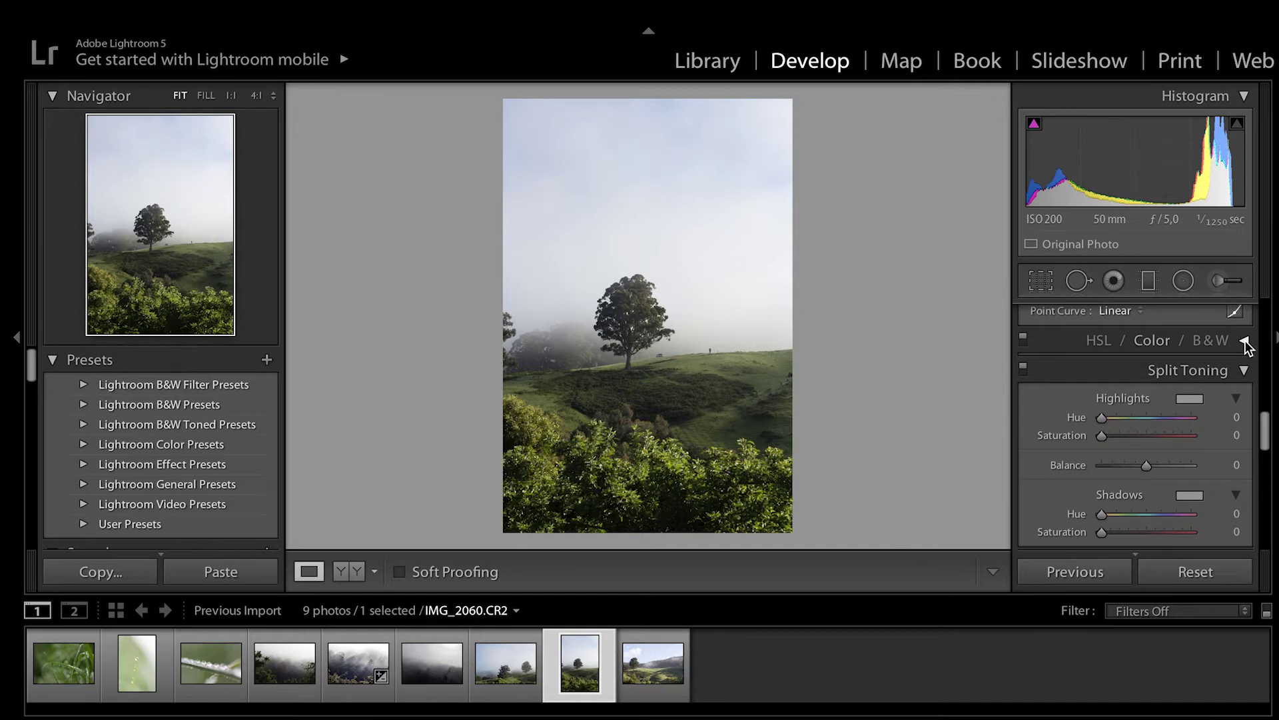
{"action": "left_click", "coordinate": [1245, 341]}
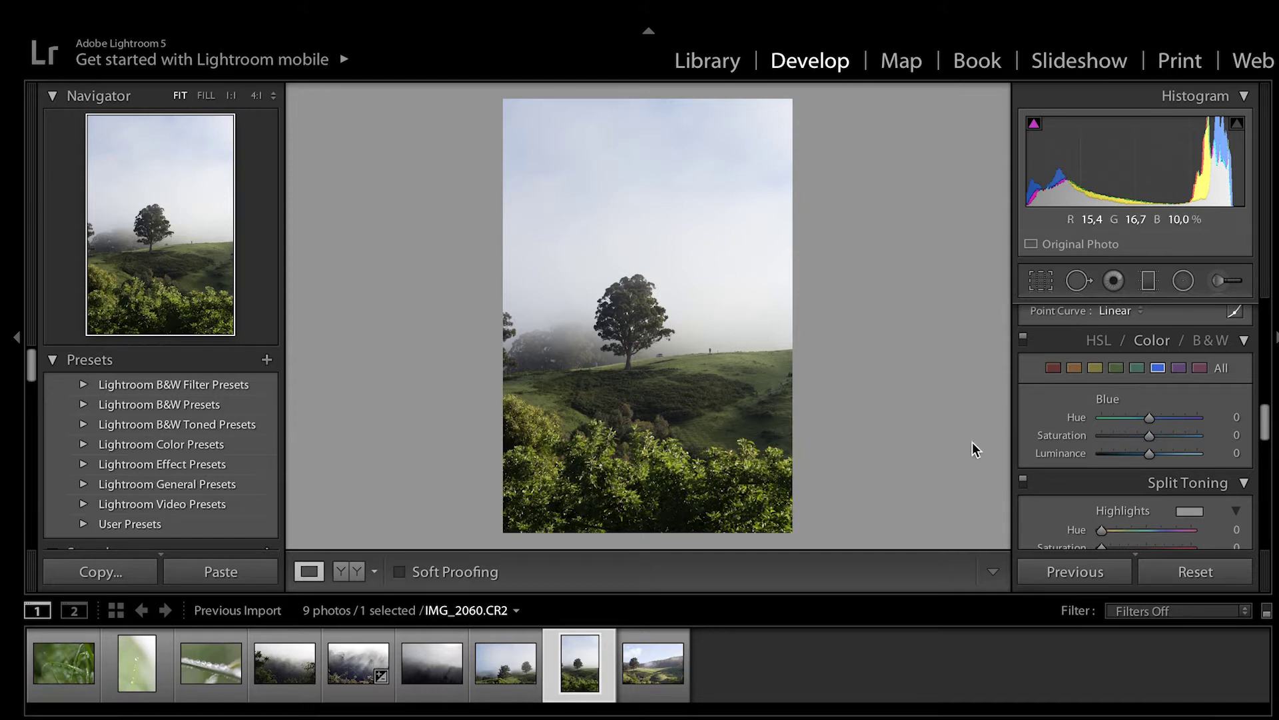
{"action": "left_click", "coordinate": [1114, 367]}
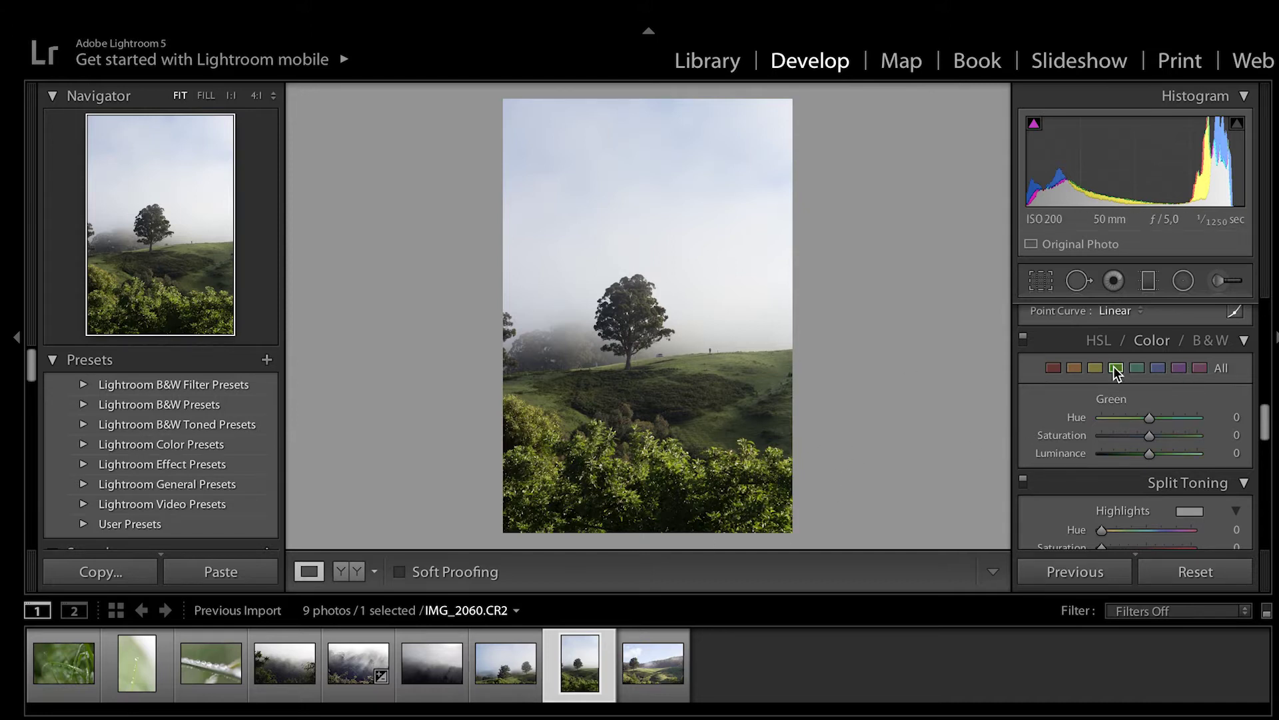
{"action": "left_click", "coordinate": [1138, 370]}
{"action": "left_click", "coordinate": [1117, 367]}
{"action": "left_click_drag", "start_coordinate": [1148, 418], "coordinate": [1064, 429]}
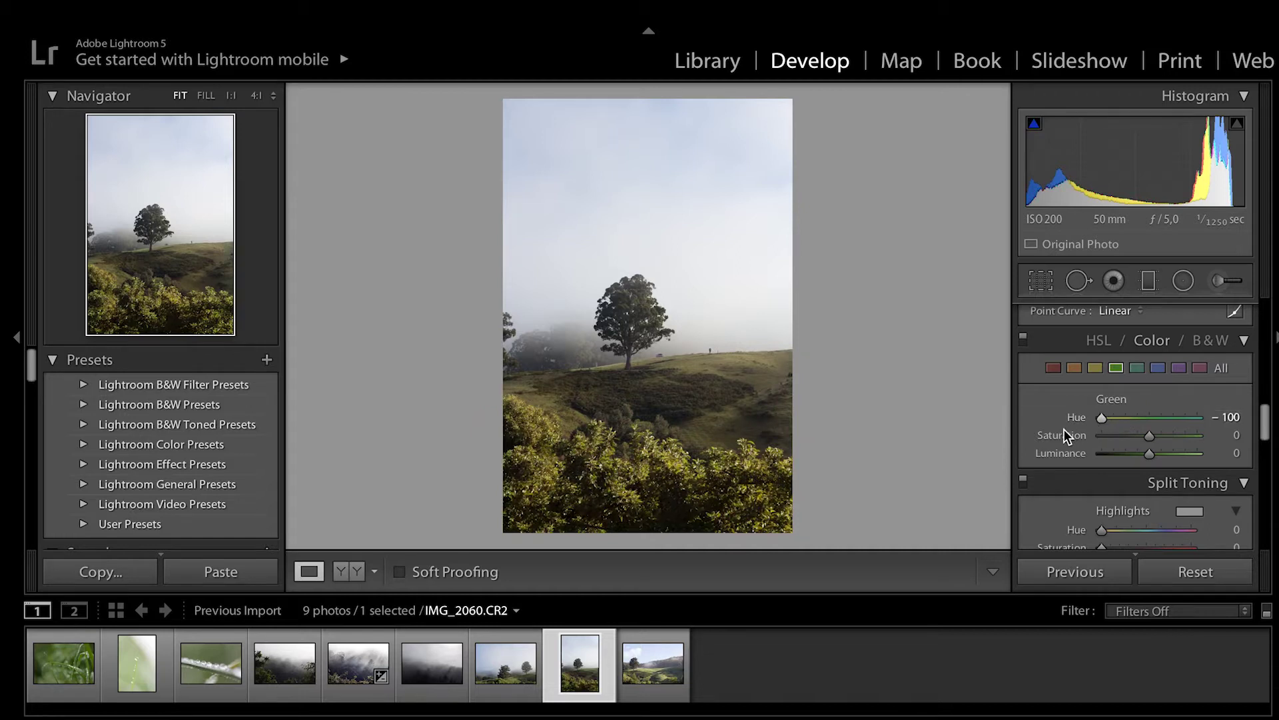
Lower the aqua hue strongly and set the yellow hue to -100
{"action": "left_click", "coordinate": [1143, 367]}
{"action": "left_click_drag", "start_coordinate": [1149, 420], "coordinate": [1105, 421]}
{"action": "left_click", "coordinate": [1096, 369]}
{"action": "left_click_drag", "start_coordinate": [1156, 424], "coordinate": [1057, 427]}
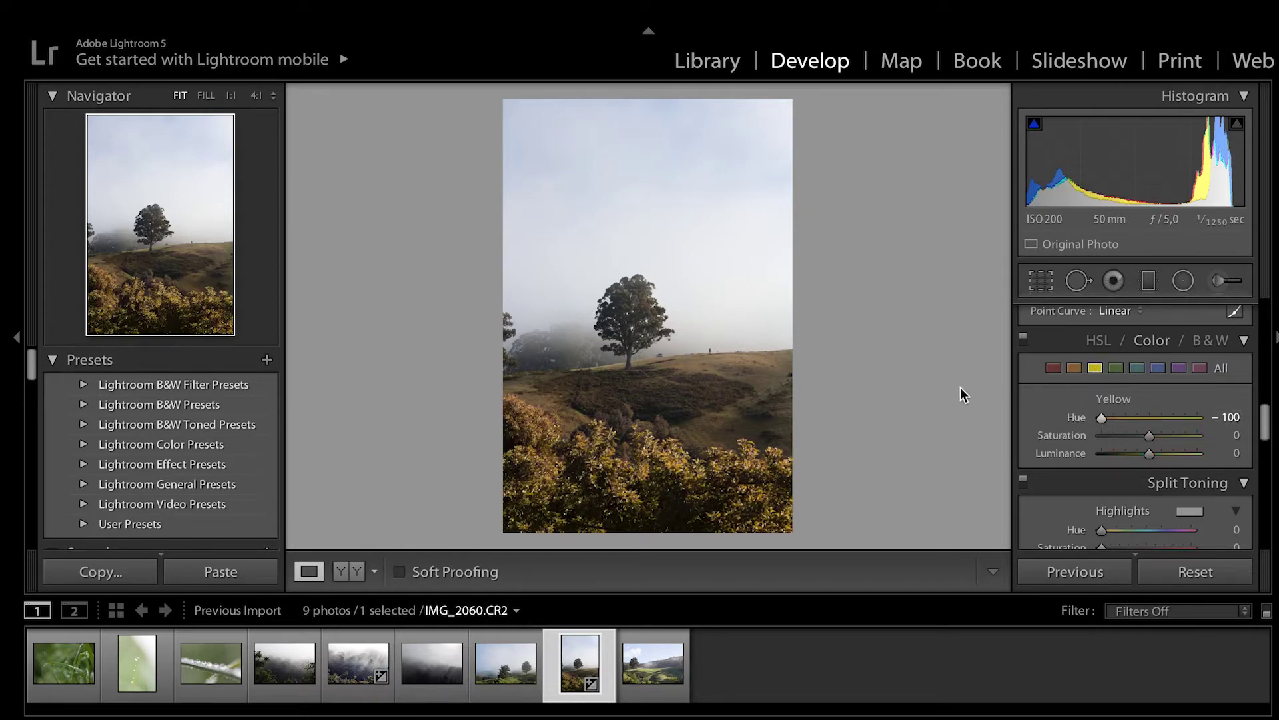
Set the orange hue to -70 and saturation to +63, and the red hue to -100
{"action": "left_click", "coordinate": [1116, 369]}
{"action": "left_click", "coordinate": [1071, 369]}
{"action": "left_click_drag", "start_coordinate": [1154, 417], "coordinate": [1180, 442]}
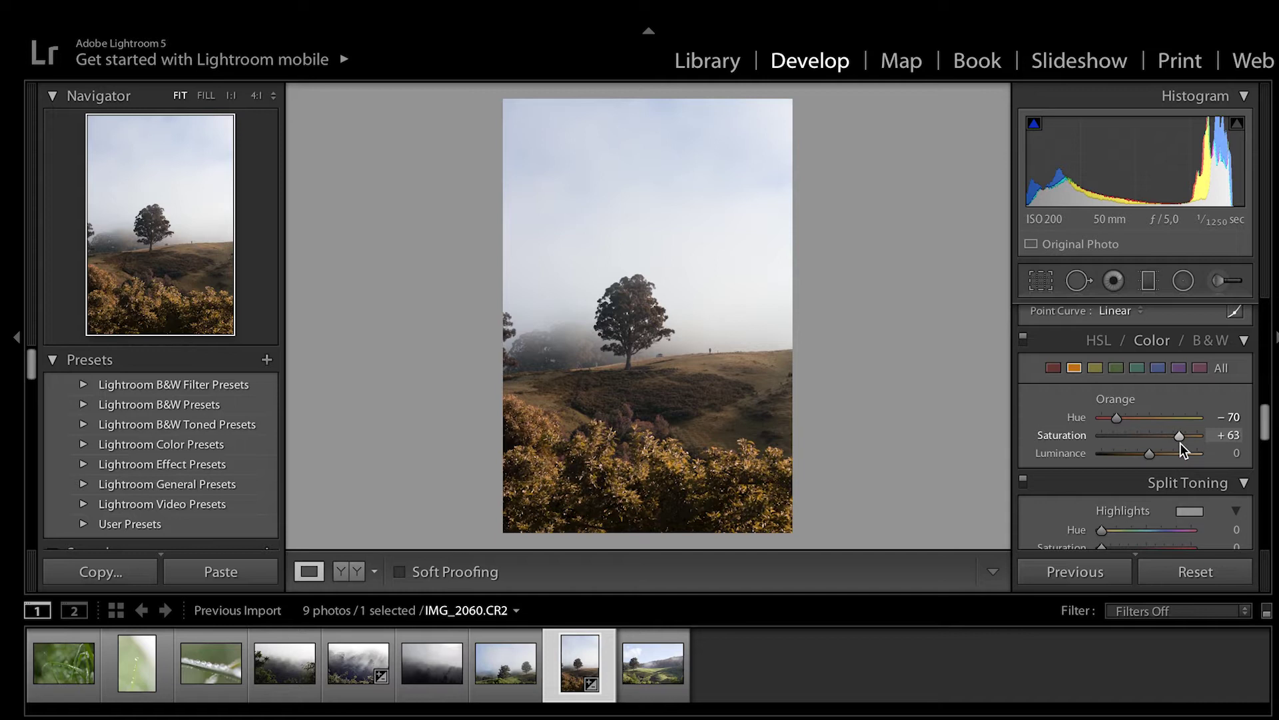
{"action": "left_click", "coordinate": [1054, 368]}
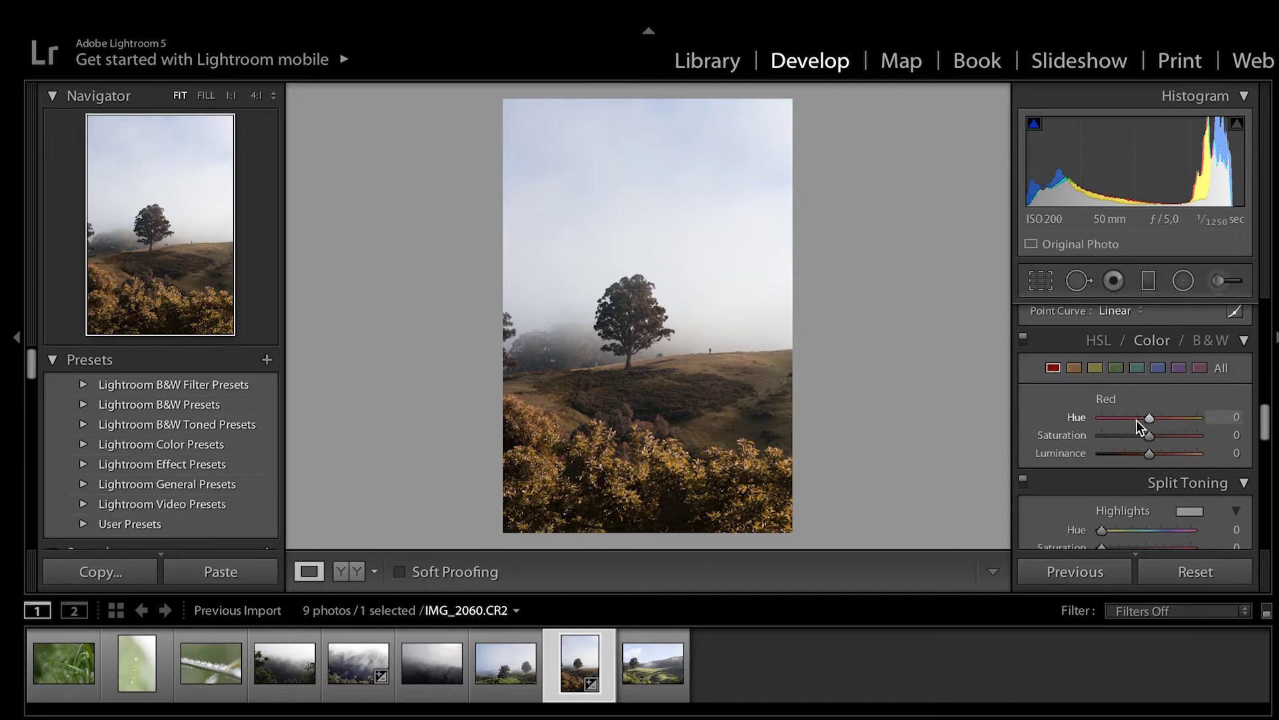
{"action": "left_click_drag", "start_coordinate": [1148, 418], "coordinate": [1078, 428]}
Compare the edited photo side by side with the original, and return to the single view
{"action": "left_click", "coordinate": [1115, 368]}
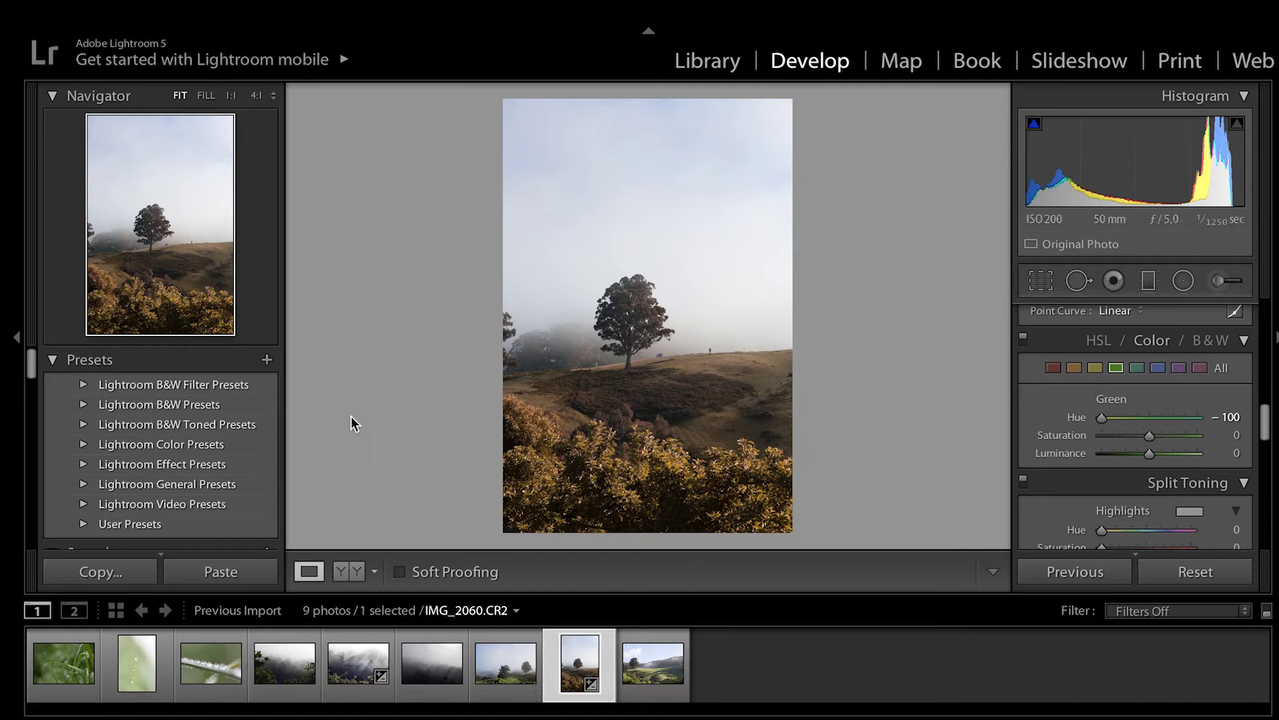
{"action": "left_click", "coordinate": [348, 573]}
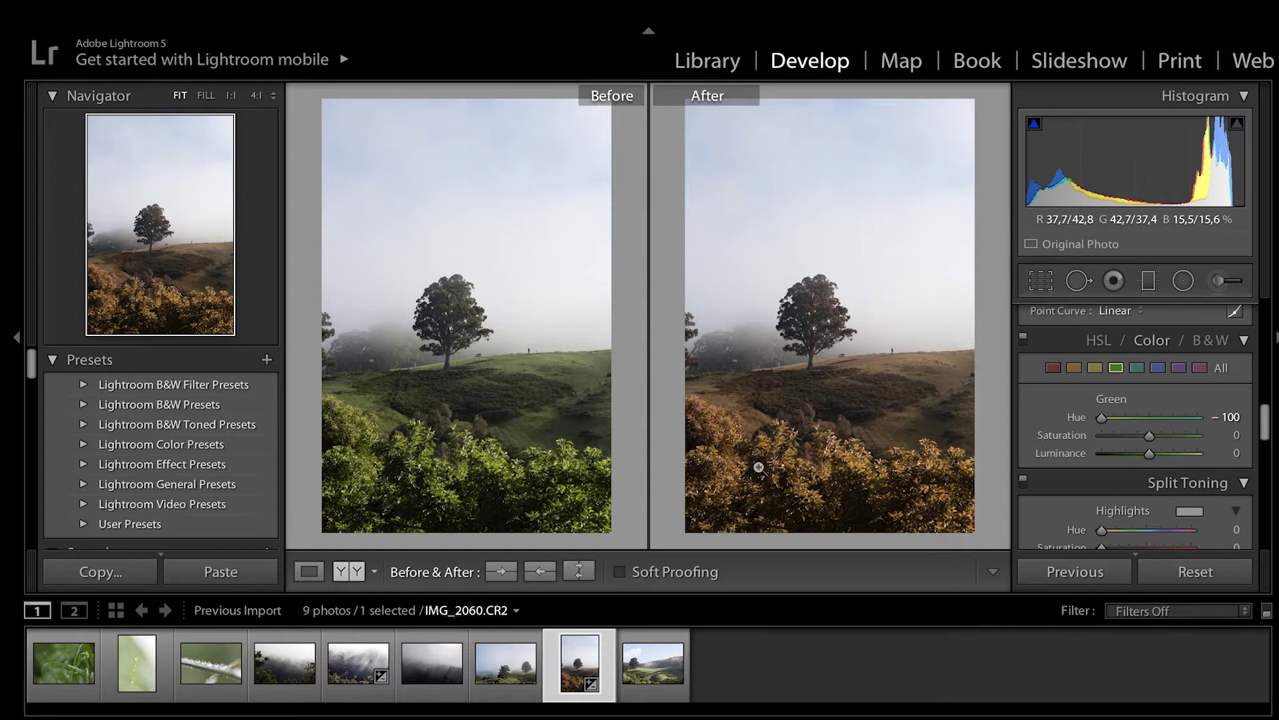
{"action": "left_click", "coordinate": [316, 573]}
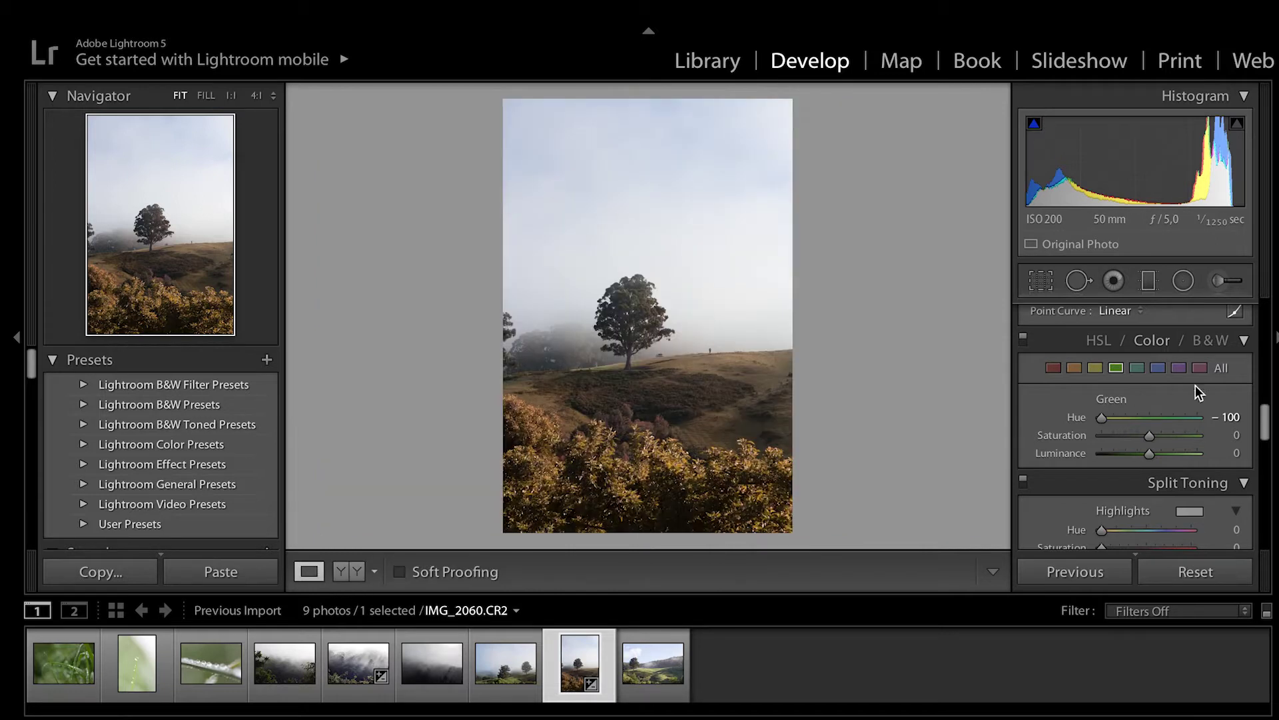
Fine-tune the saturation and luminance of the green colour range
{"action": "left_click_drag", "start_coordinate": [1150, 435], "coordinate": [1161, 467]}
{"action": "left_click", "coordinate": [1137, 368]}
{"action": "left_click", "coordinate": [1097, 366]}
Set the orange hue to -100 and luminance to +6, and the red saturation to +24
{"action": "left_click", "coordinate": [1076, 373]}
{"action": "mouse_move", "coordinate": [1149, 453]}
{"action": "left_mouse_down"}
{"action": "mouse_move", "coordinate": [1200, 453]}
{"action": "mouse_move", "coordinate": [1127, 457]}
{"action": "mouse_move", "coordinate": [1152, 458]}
{"action": "left_mouse_up"}
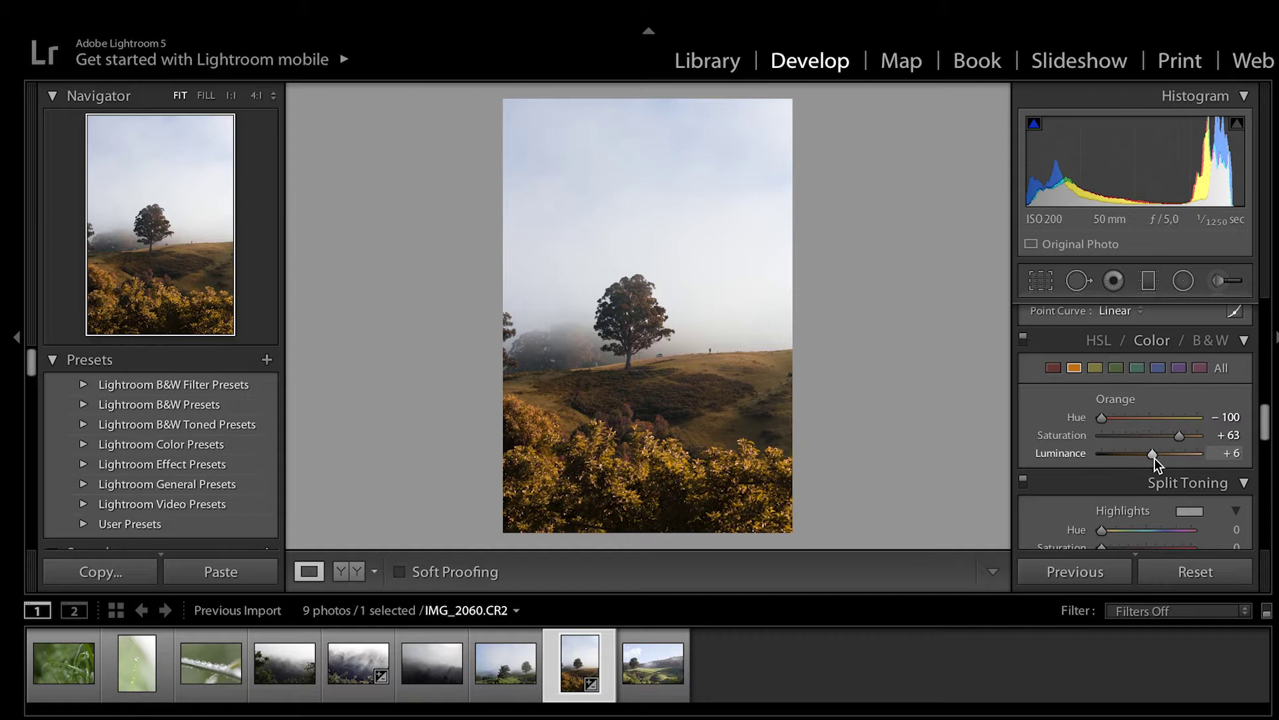
{"action": "left_click", "coordinate": [1052, 369]}
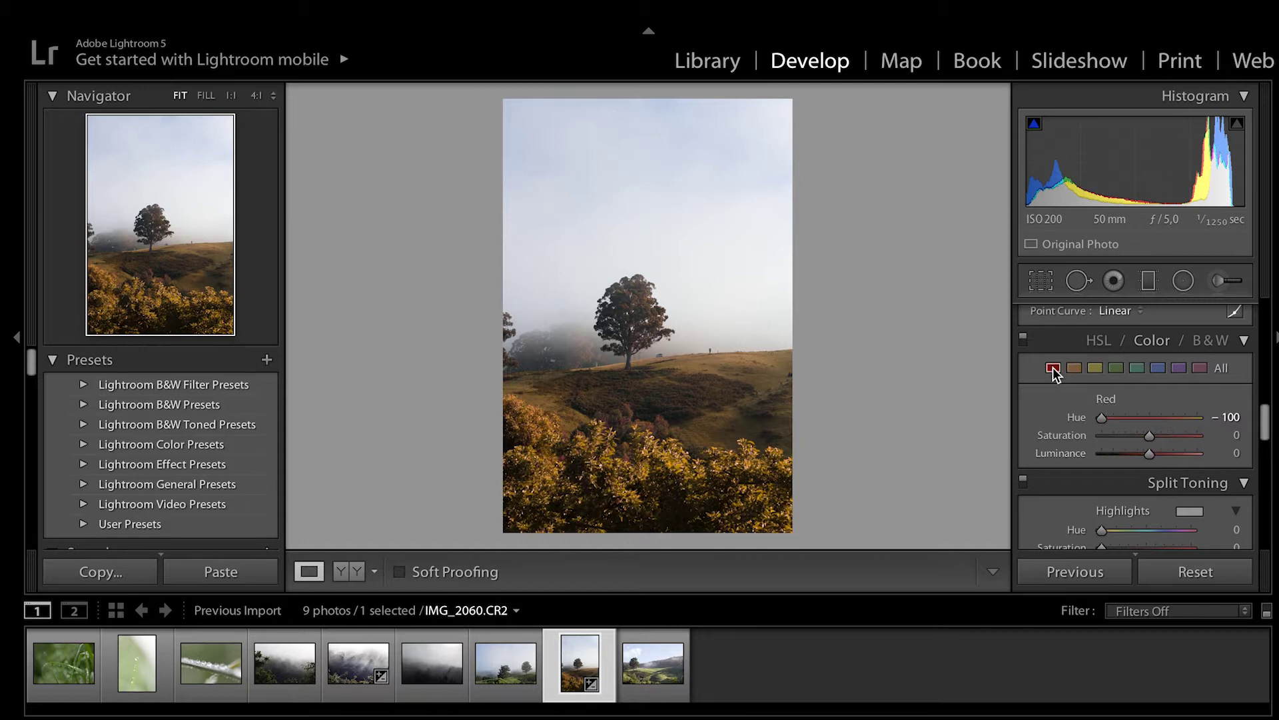
{"action": "mouse_move", "coordinate": [1150, 435]}
{"action": "left_mouse_down"}
{"action": "mouse_move", "coordinate": [1170, 437]}
{"action": "mouse_move", "coordinate": [1149, 439]}
{"action": "mouse_move", "coordinate": [1159, 435]}
{"action": "left_mouse_up"}
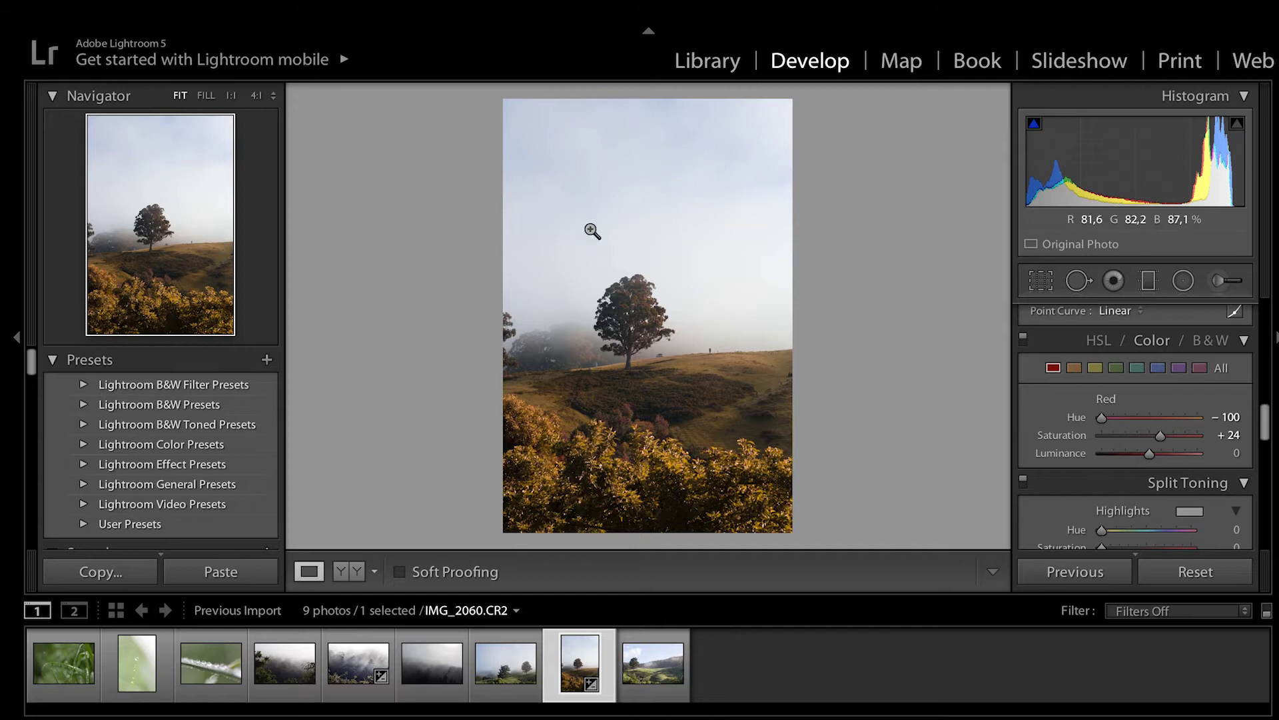
Turn the sky muted teal by setting the blue hue to -100, saturation to -64 and luminance to -100
{"action": "left_click", "coordinate": [1139, 369]}
{"action": "left_click", "coordinate": [1160, 369]}
{"action": "left_click_drag", "start_coordinate": [1153, 418], "coordinate": [1081, 457]}
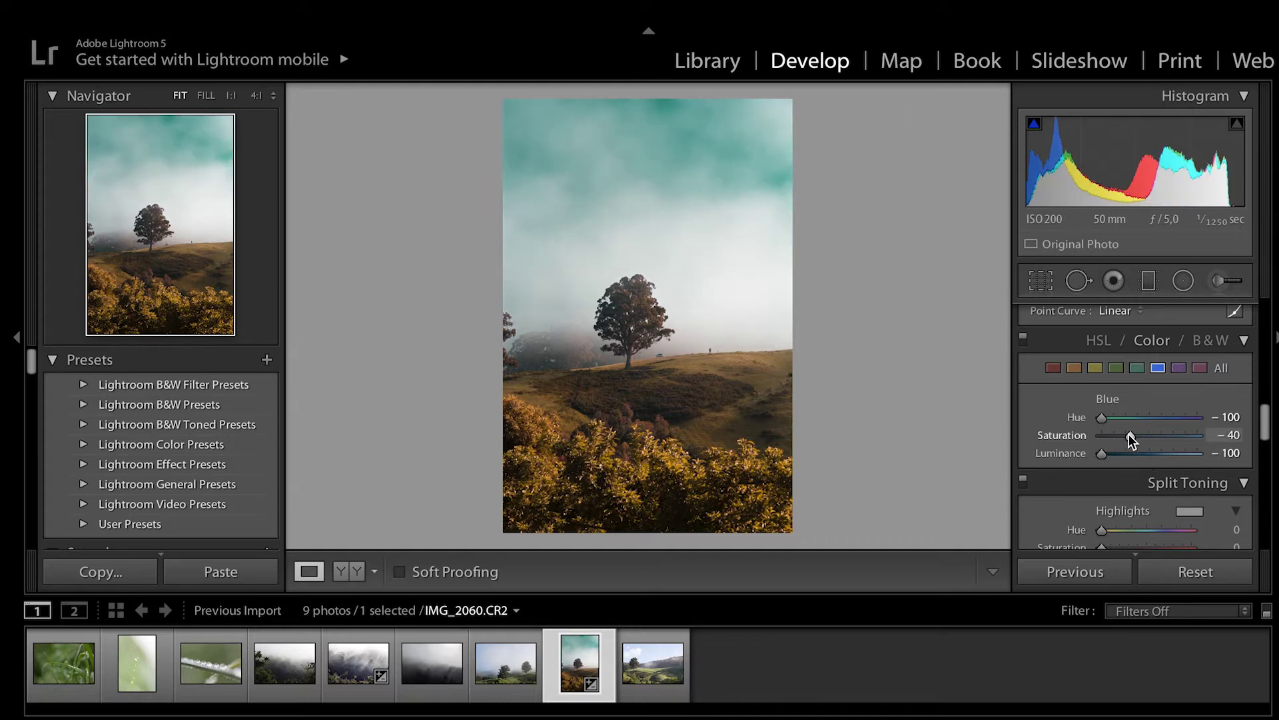
{"action": "left_click_drag", "start_coordinate": [1128, 434], "coordinate": [1112, 435]}
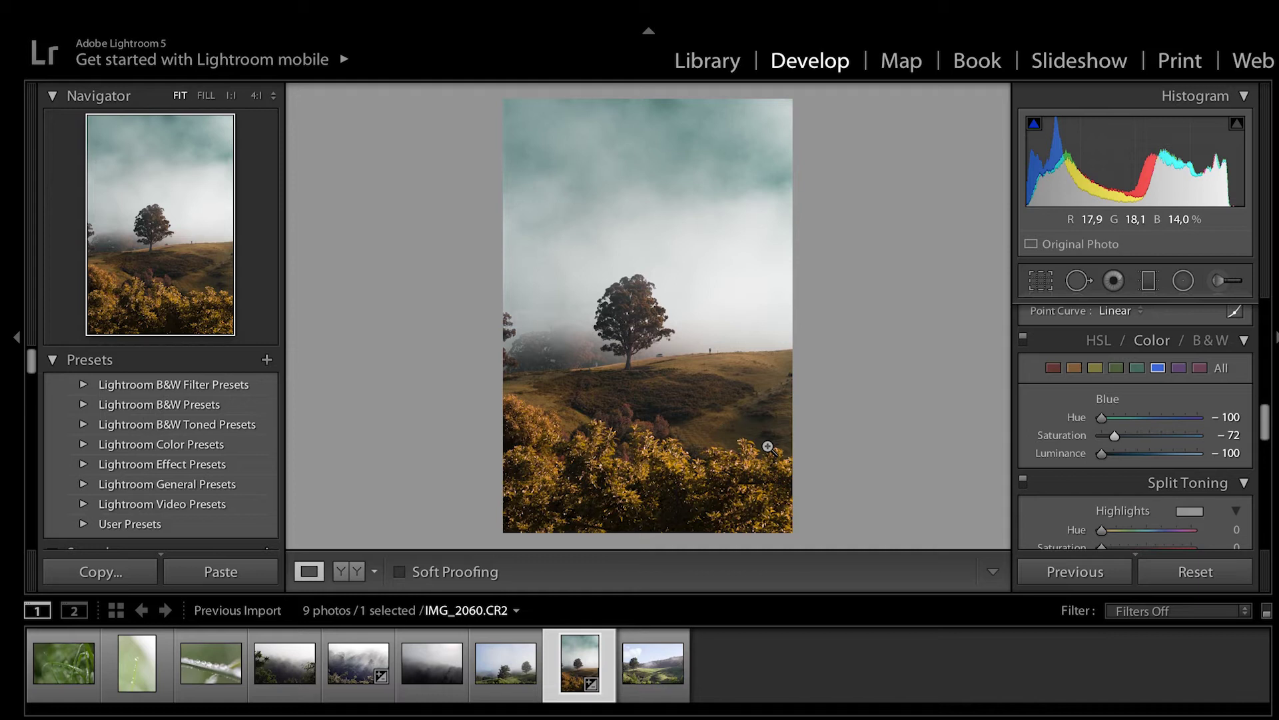
{"action": "left_click_drag", "start_coordinate": [1116, 434], "coordinate": [1124, 436]}
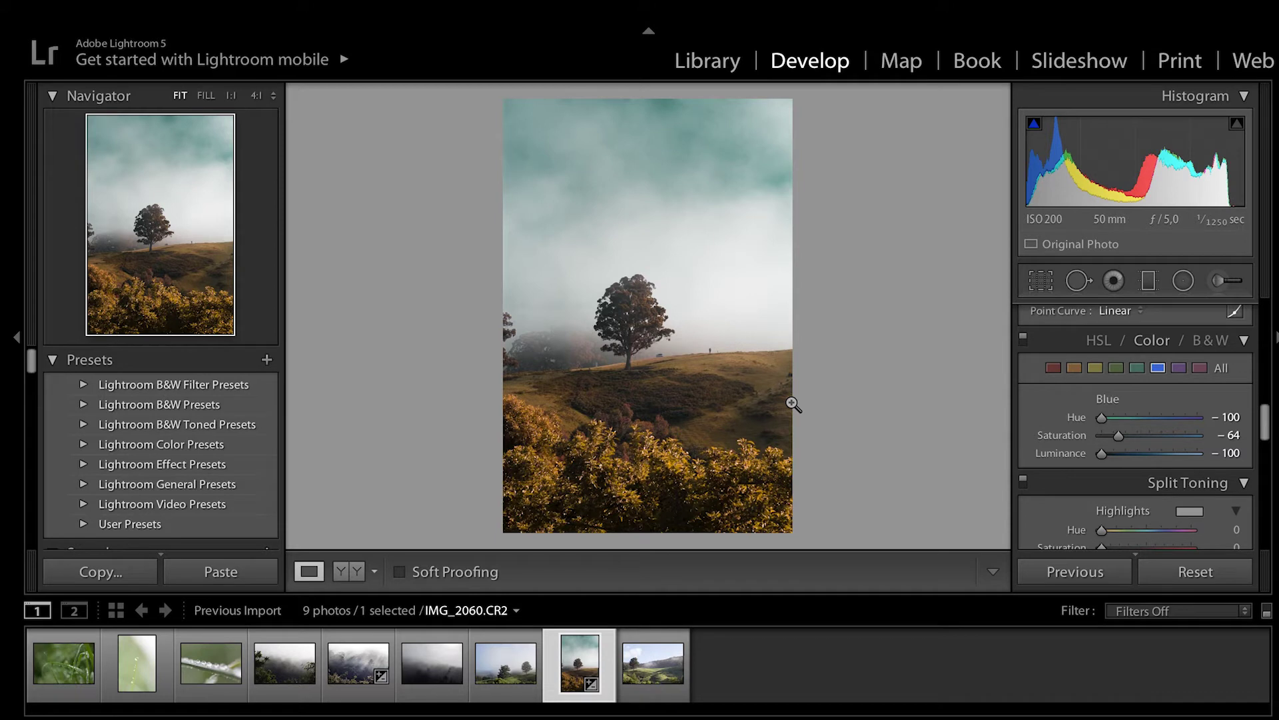
Paint an Adjustment Brush mask with Exposure 1,00 over the hillside and the lone tree
{"action": "left_click", "coordinate": [1226, 274]}
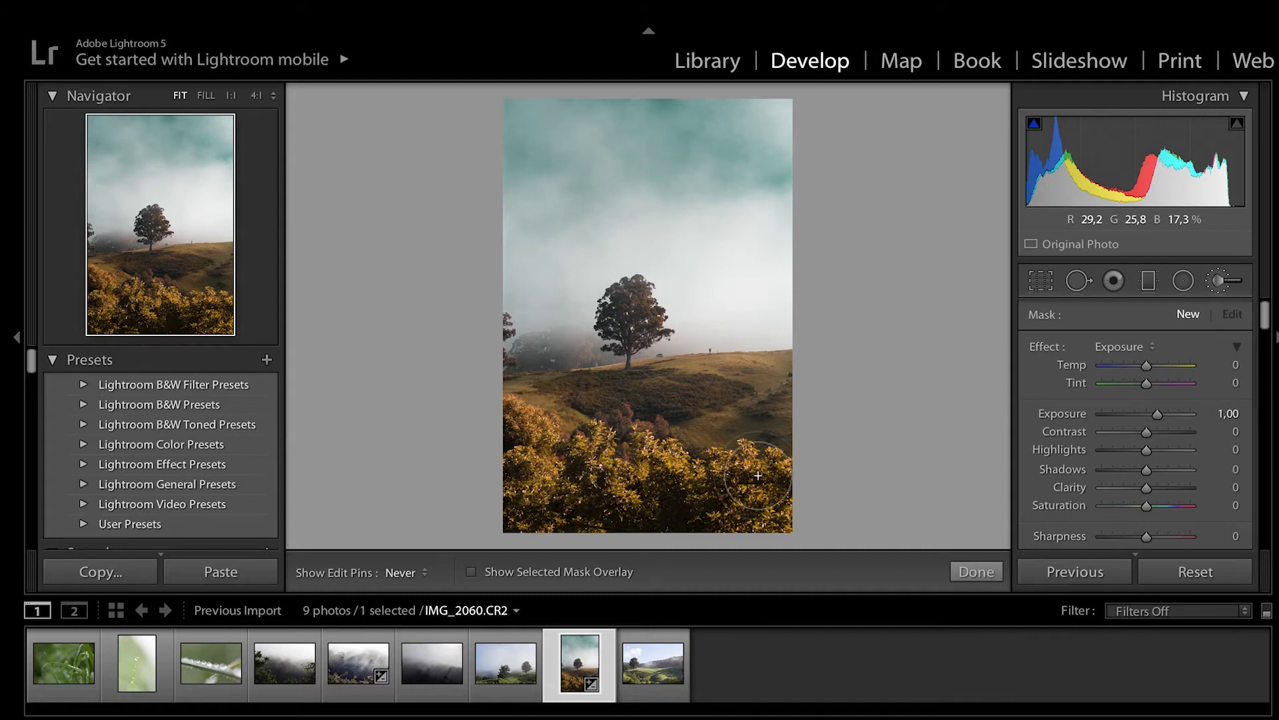
{"action": "left_click", "coordinate": [642, 410]}
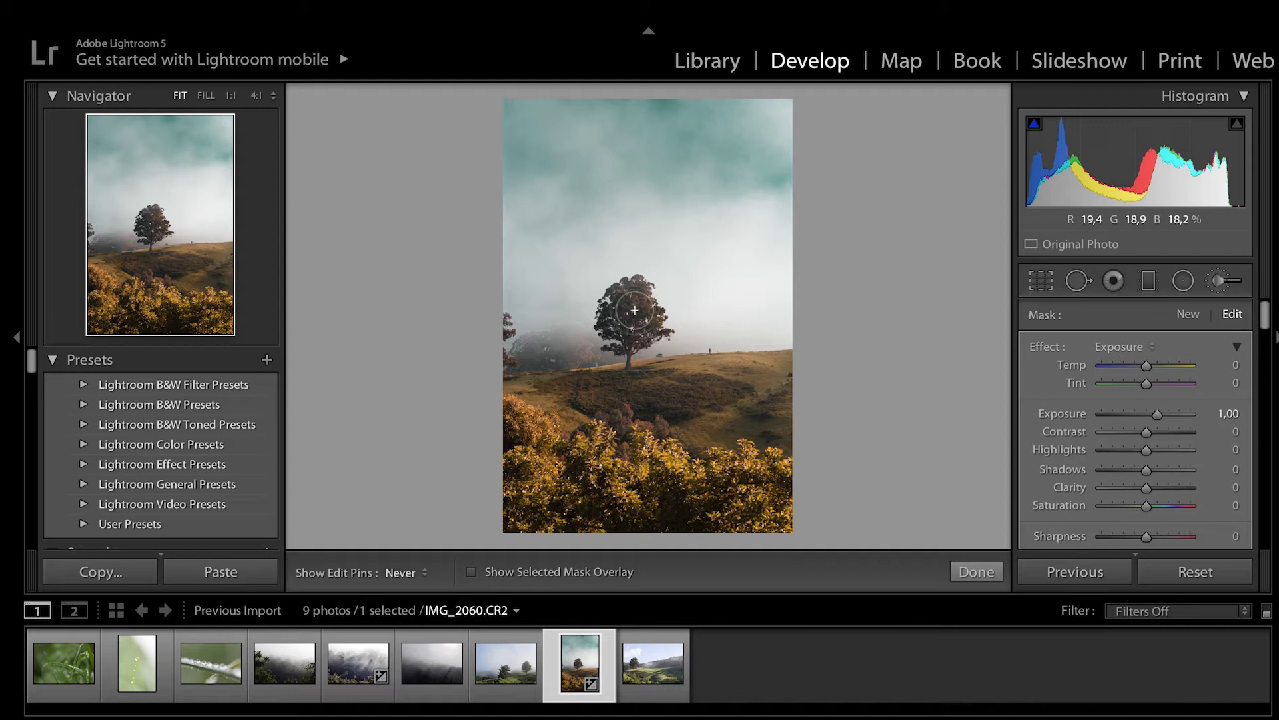
{"action": "mouse_move", "coordinate": [635, 299]}
{"action": "left_mouse_down"}
{"action": "mouse_move", "coordinate": [617, 330]}
{"action": "mouse_move", "coordinate": [647, 323]}
{"action": "mouse_move", "coordinate": [619, 325]}
{"action": "left_mouse_up"}
Warm the painted tree and hillside mask with Temp at about 50 and Tint at 33
{"action": "left_click_drag", "start_coordinate": [1146, 365], "coordinate": [1160, 395]}
{"action": "left_click_drag", "start_coordinate": [1156, 365], "coordinate": [1169, 364]}
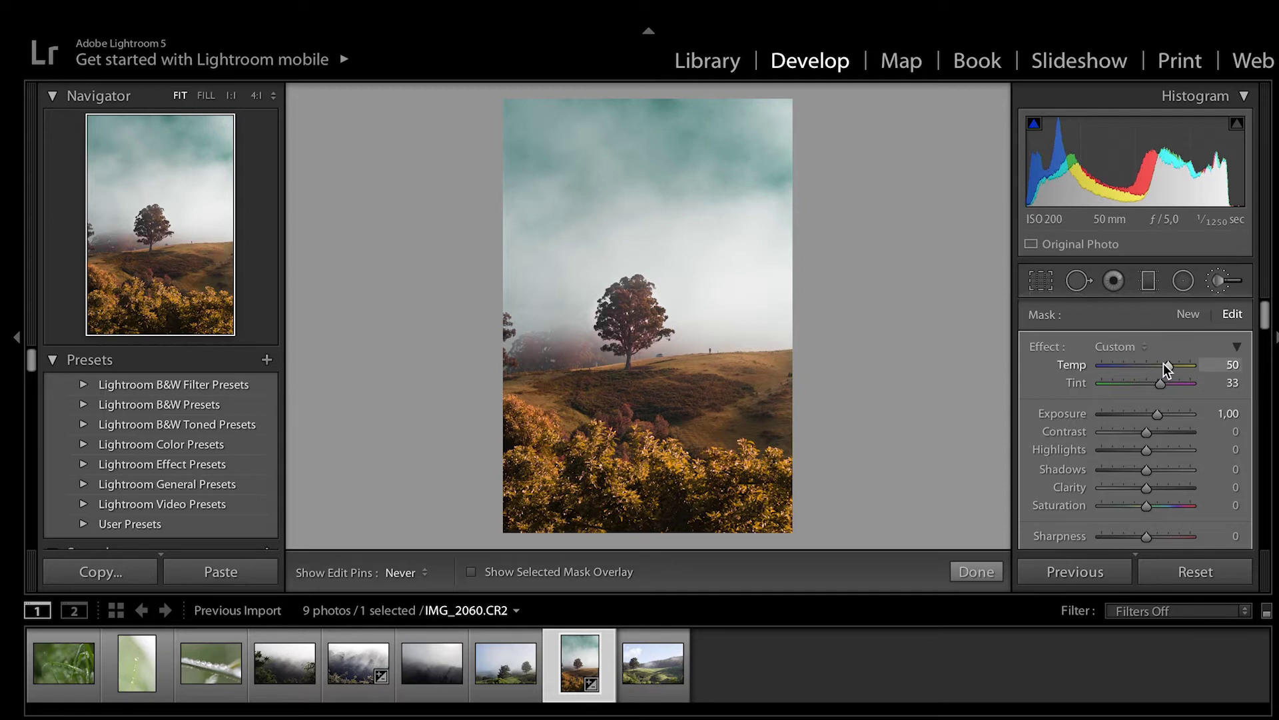
{"action": "left_click_drag", "start_coordinate": [1164, 362], "coordinate": [1165, 370]}
Add a new brush mask on the sky with Exposure -0,06, Contrast 71, Highlights 32, Shadows -28 and Clarity 56
{"action": "left_click", "coordinate": [1188, 315]}
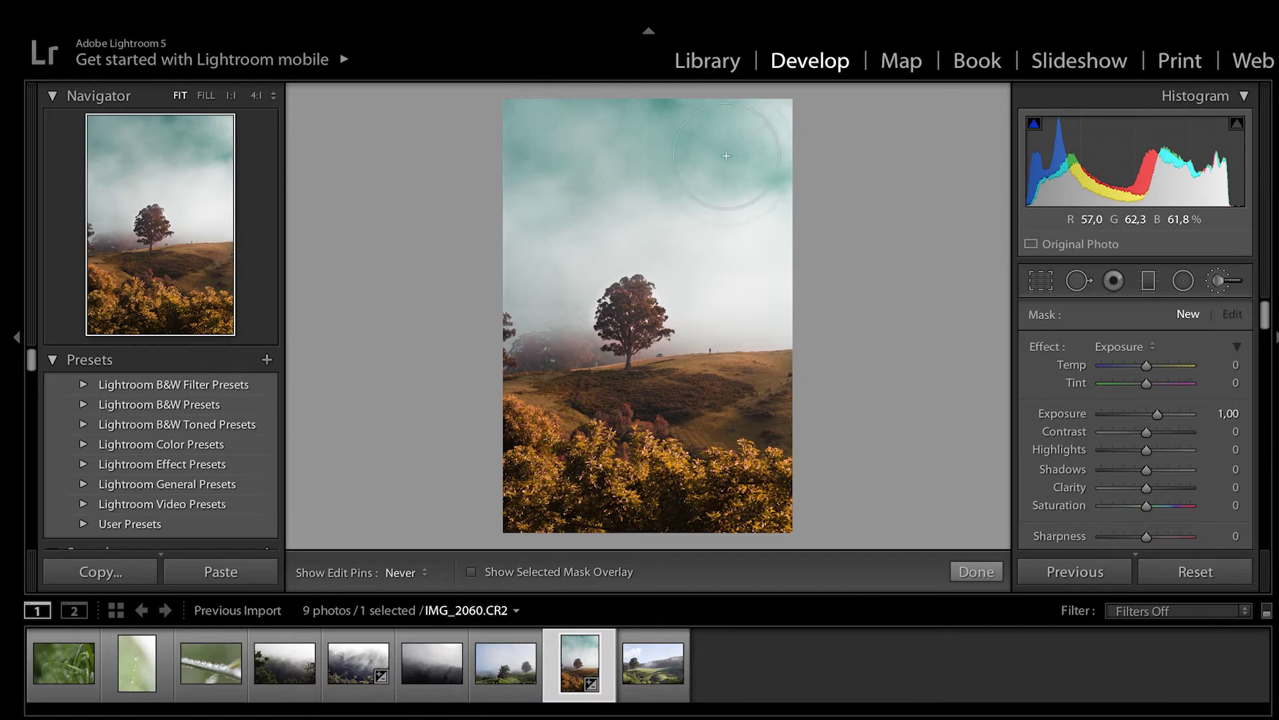
{"action": "left_click", "coordinate": [747, 200]}
{"action": "mouse_move", "coordinate": [1148, 411]}
{"action": "left_mouse_down"}
{"action": "mouse_move", "coordinate": [1129, 419]}
{"action": "mouse_move", "coordinate": [1144, 418]}
{"action": "left_mouse_up"}
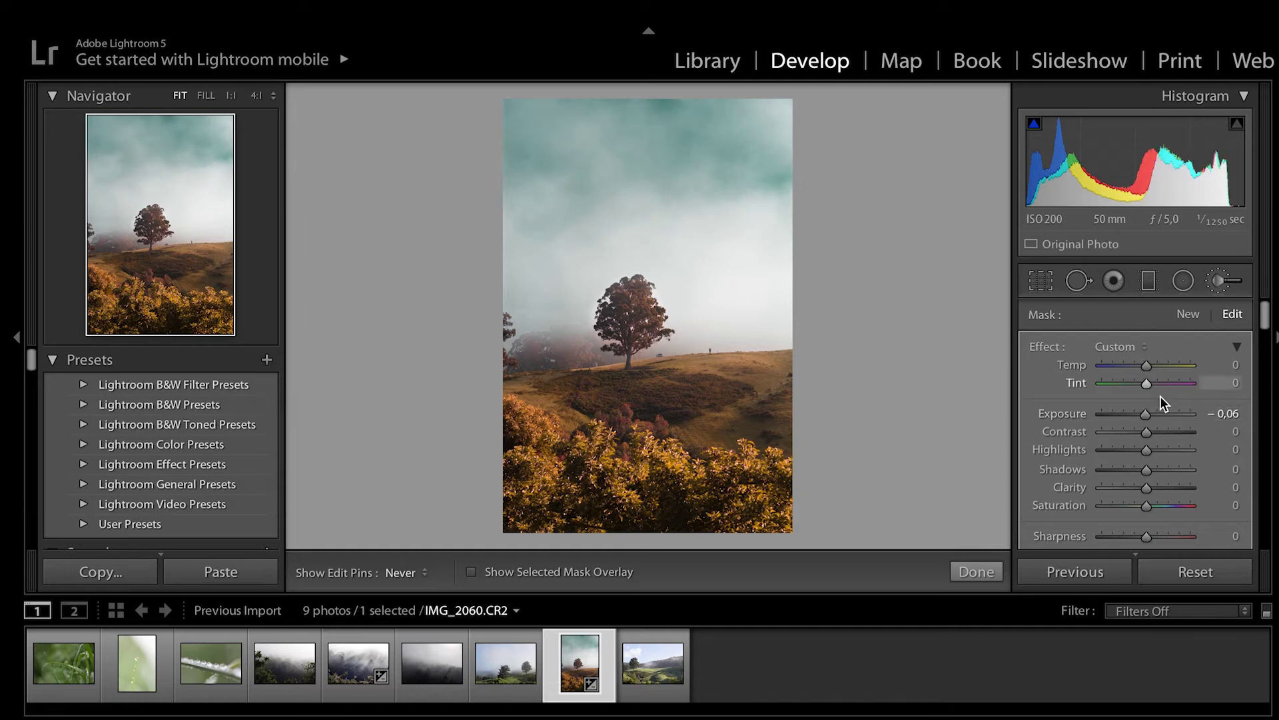
{"action": "left_click_drag", "start_coordinate": [1148, 454], "coordinate": [1126, 471]}
{"action": "left_click_drag", "start_coordinate": [1146, 431], "coordinate": [1177, 433]}
{"action": "left_click_drag", "start_coordinate": [1148, 490], "coordinate": [1171, 493]}
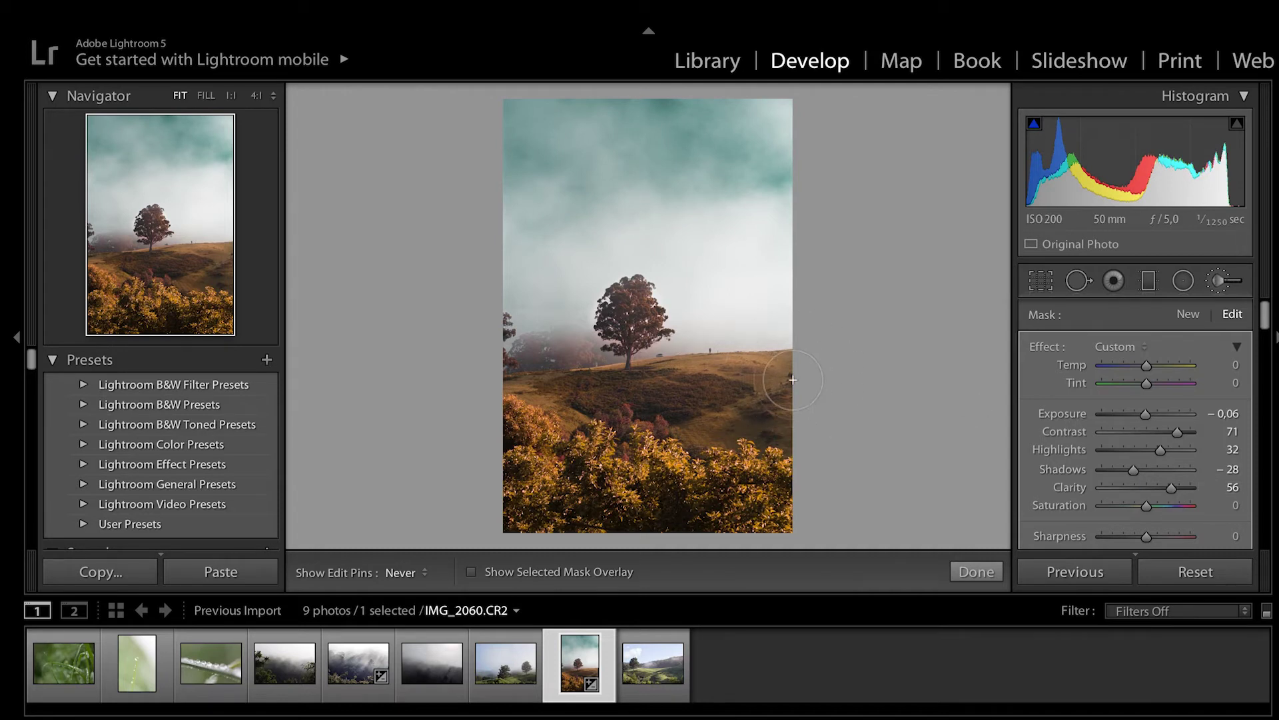
Paint another new brush mask with Exposure 1,00 over the tree and hillside, and set the brush feather to 78
{"action": "left_click", "coordinate": [1192, 314]}
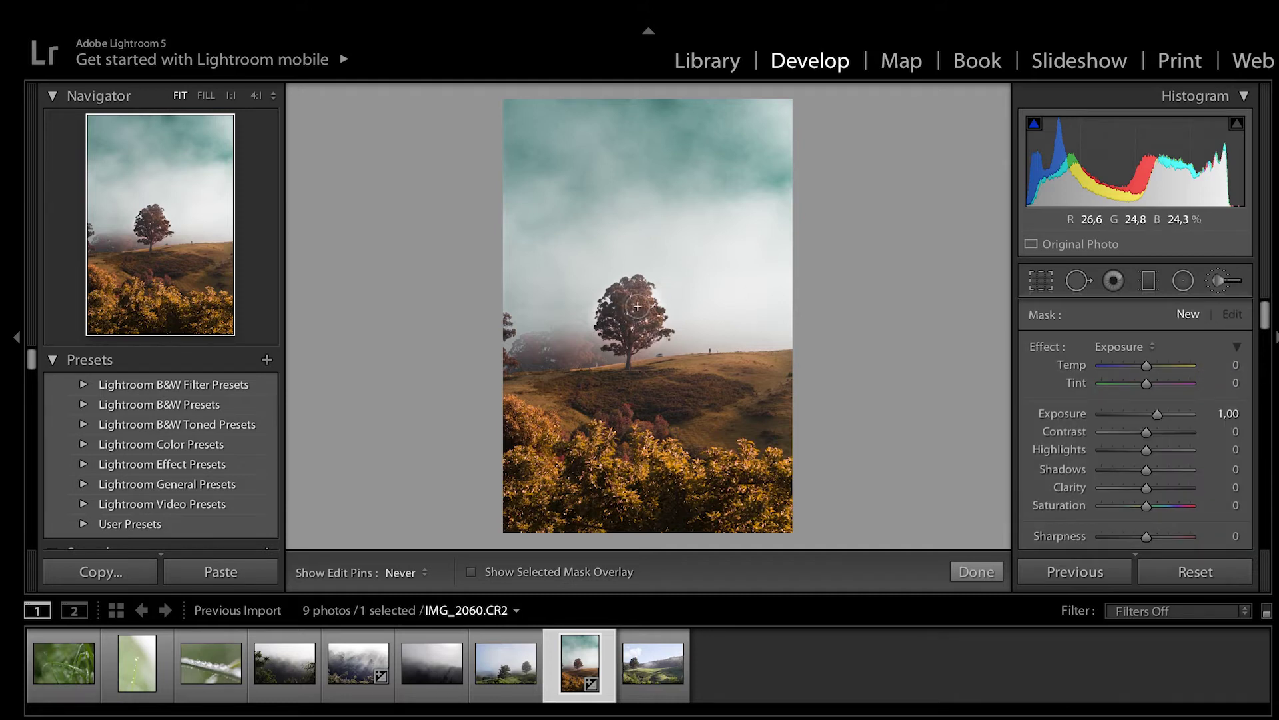
{"action": "left_click", "coordinate": [640, 337]}
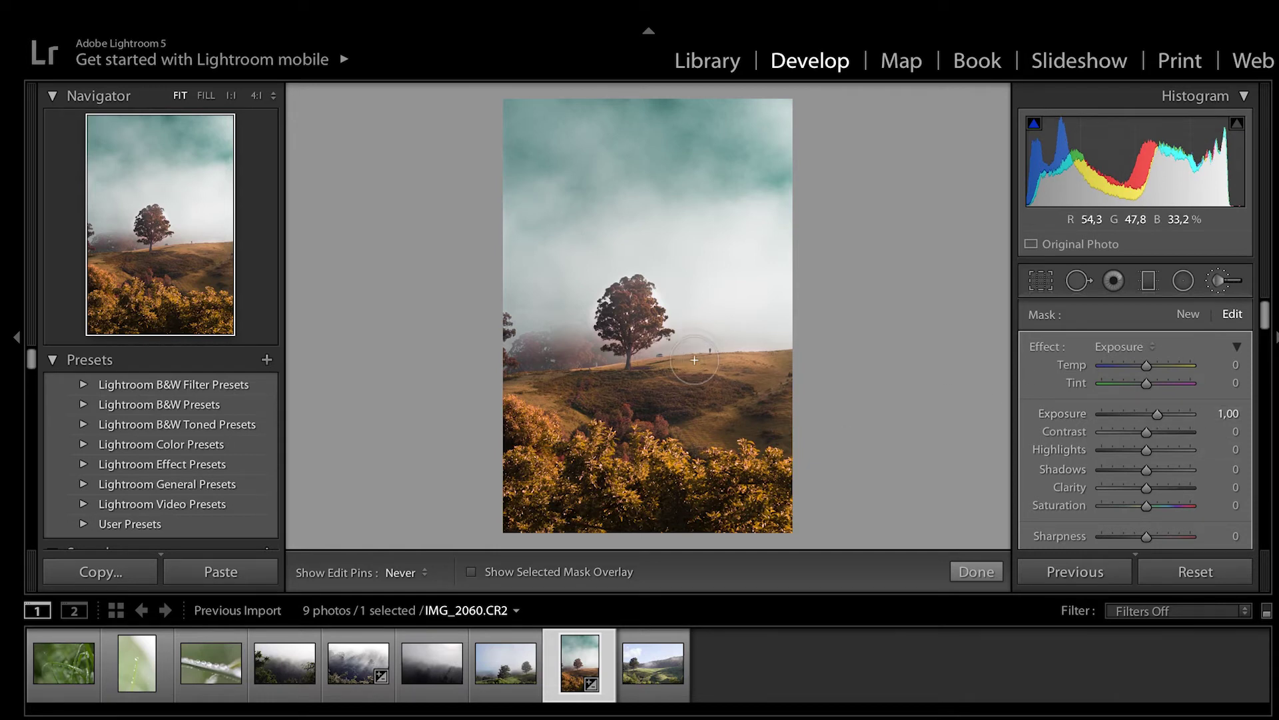
{"action": "scroll", "coordinate": [1178, 399], "scroll_direction": "down", "scroll_amount": 5}
{"action": "left_click_drag", "start_coordinate": [1152, 385], "coordinate": [1176, 385]}
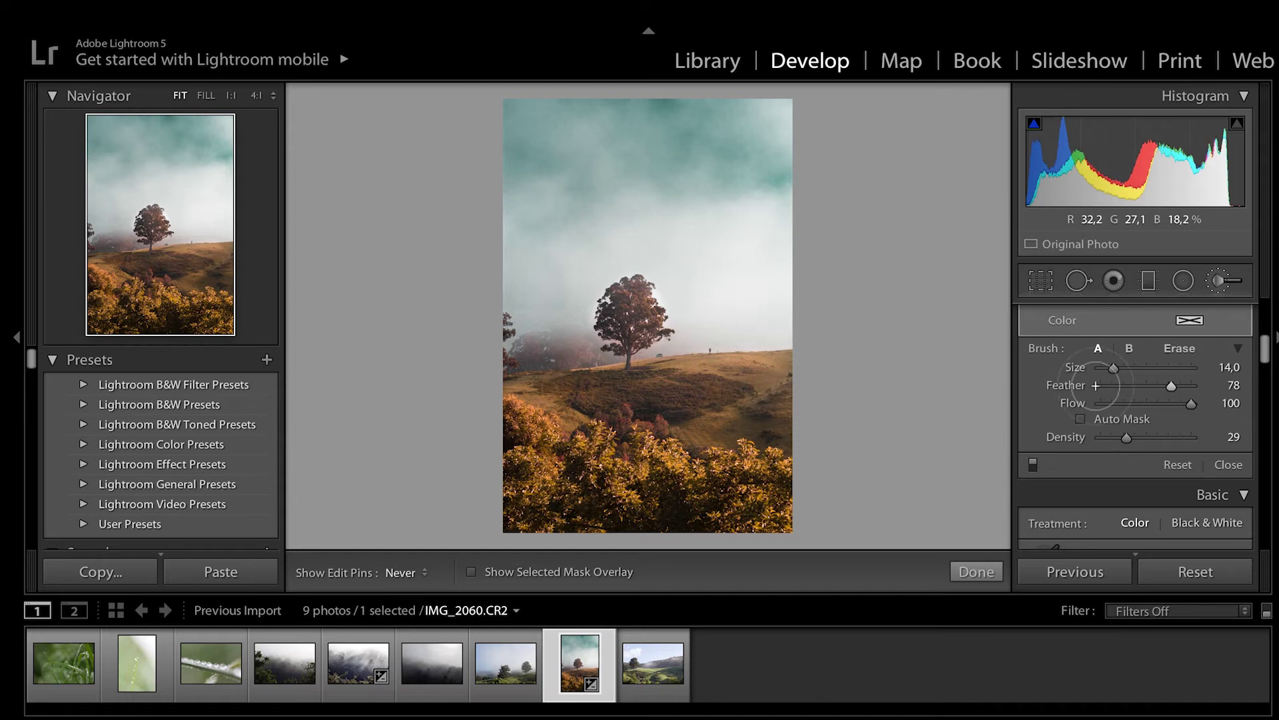
Set the new mask's Highlights to 53 and Shadows to -26, and close the Adjustment Brush
{"action": "scroll", "coordinate": [1170, 430], "scroll_direction": "up", "scroll_amount": 5}
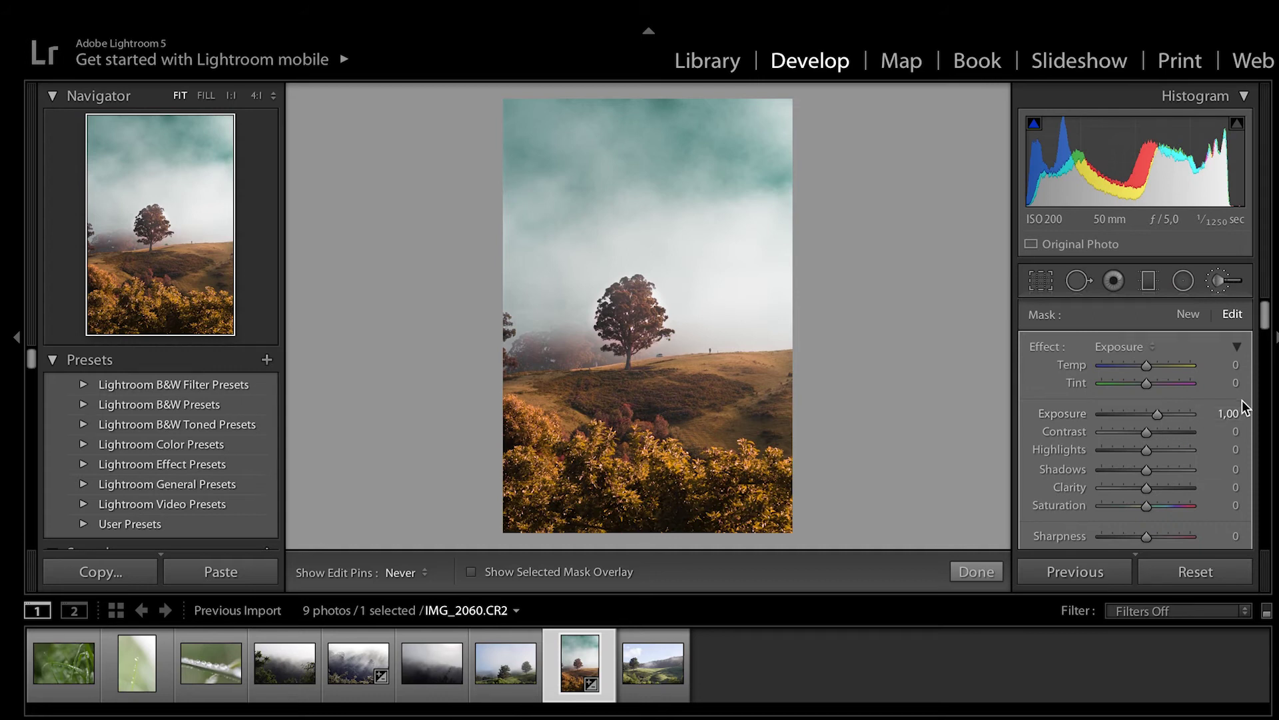
{"action": "left_click_drag", "start_coordinate": [1147, 449], "coordinate": [1131, 468]}
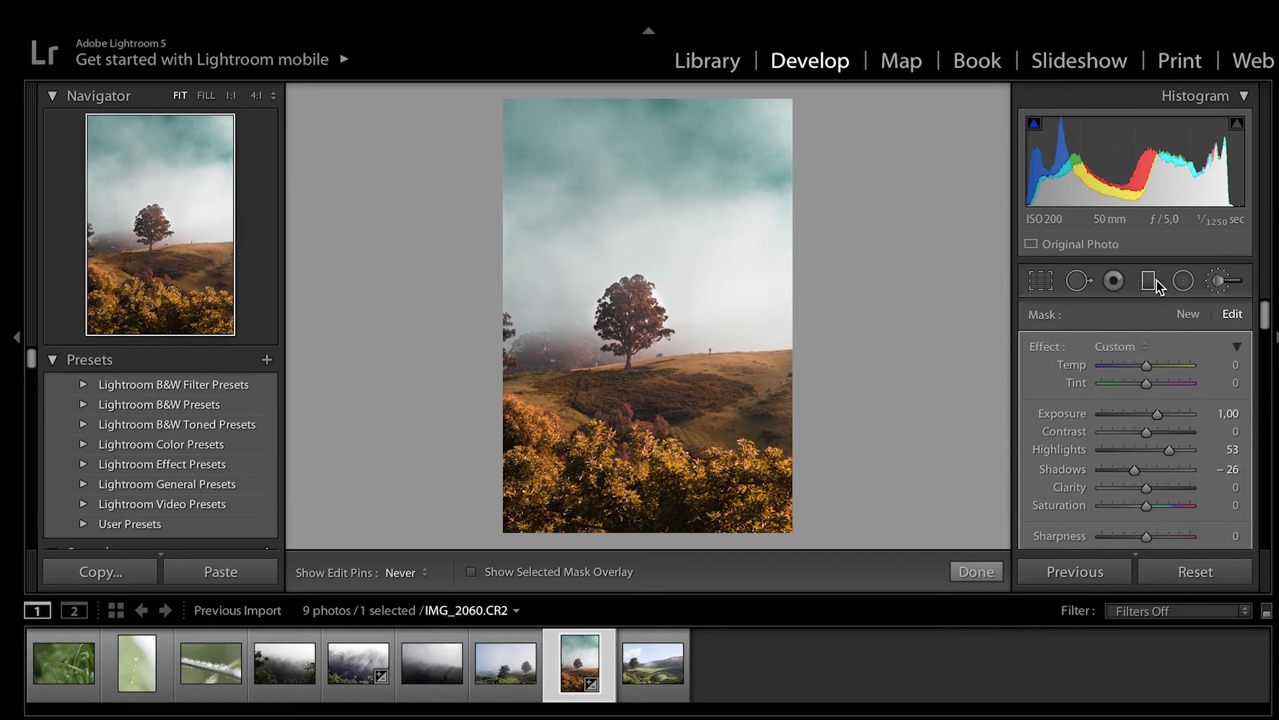
{"action": "left_click", "coordinate": [1216, 281]}
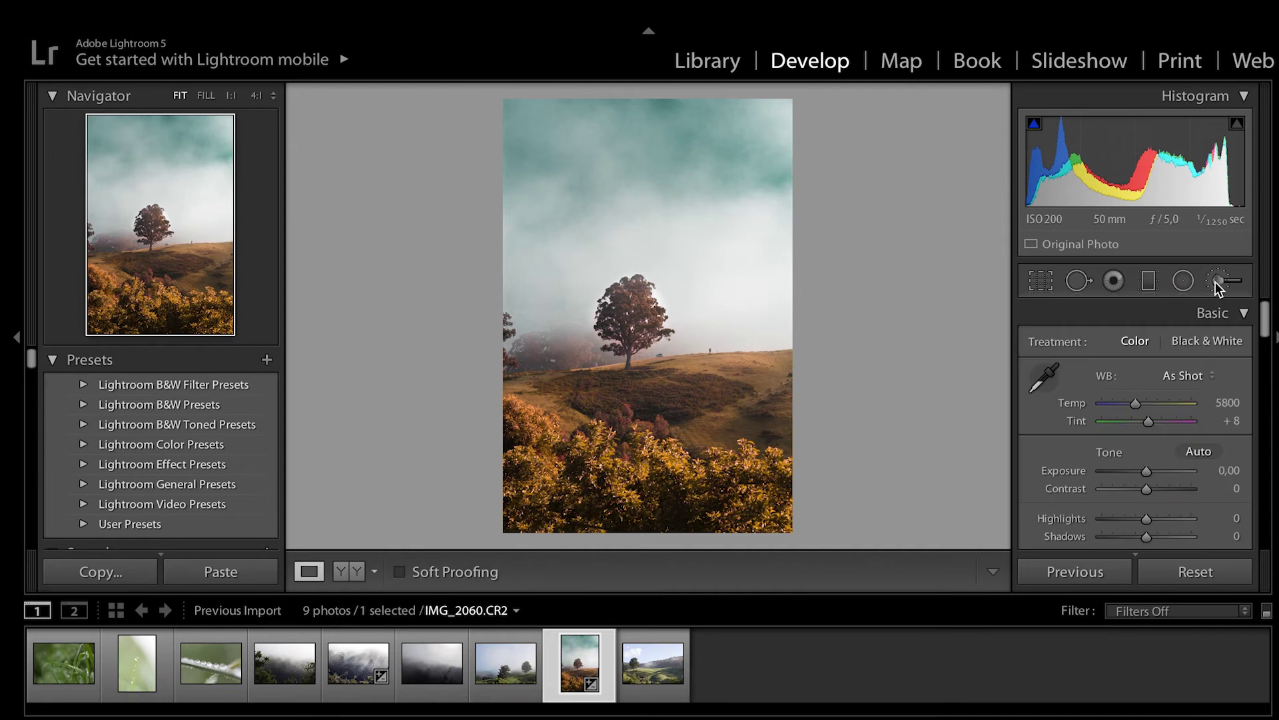
Set the photo's overall Clarity to +21, Whites to -1, Highlights to +38 and Shadows to -23
{"action": "scroll", "coordinate": [1158, 443], "scroll_direction": "down", "scroll_amount": 3}
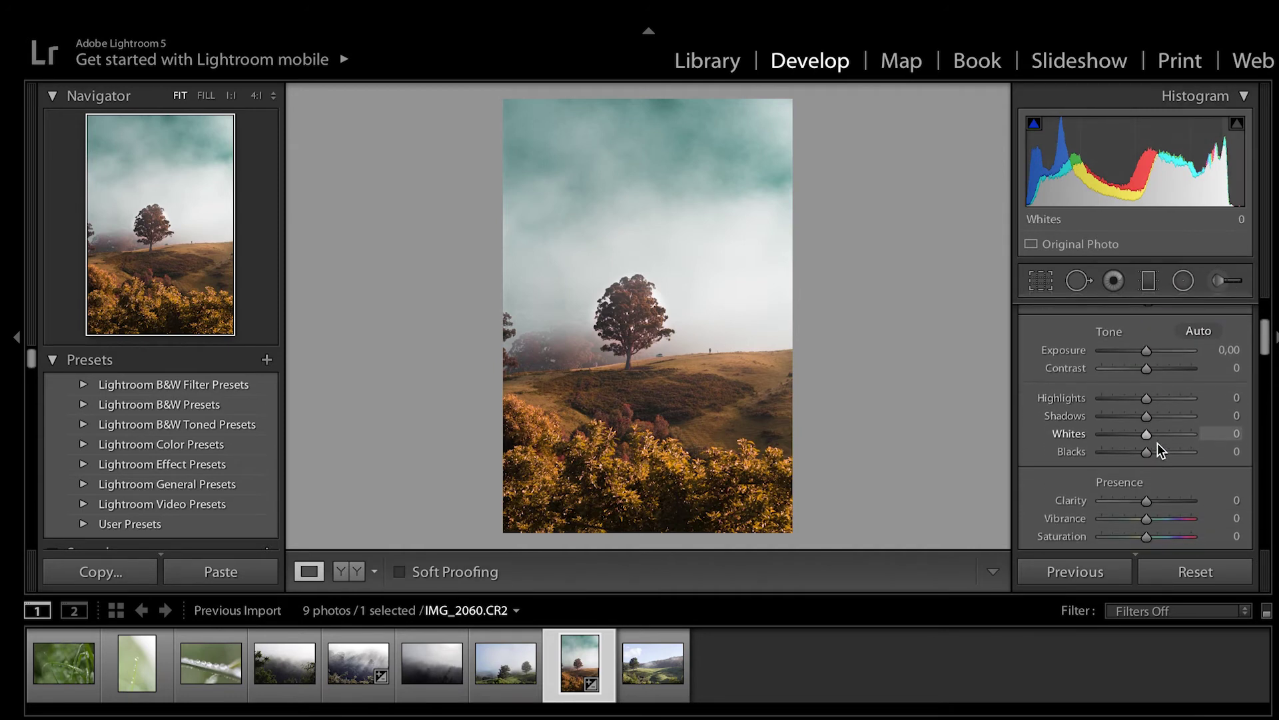
{"action": "scroll", "coordinate": [1154, 466], "scroll_direction": "down", "scroll_amount": 1}
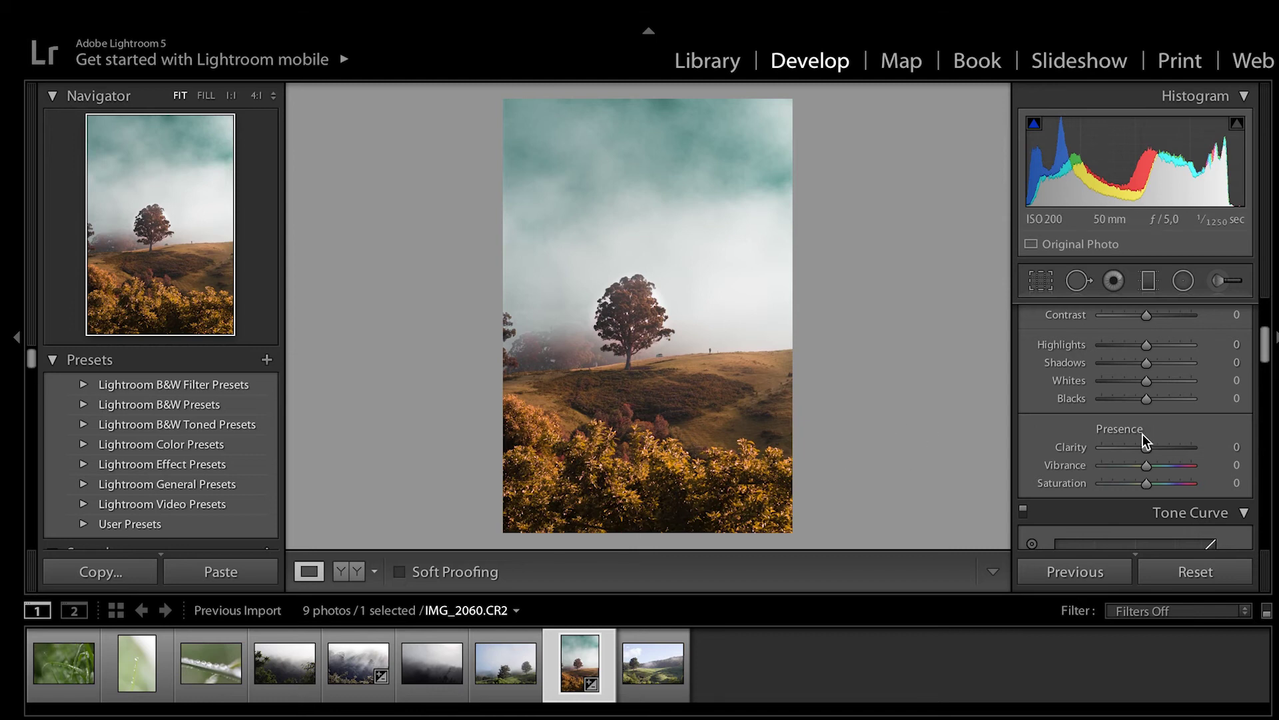
{"action": "left_click_drag", "start_coordinate": [1145, 446], "coordinate": [1158, 453]}
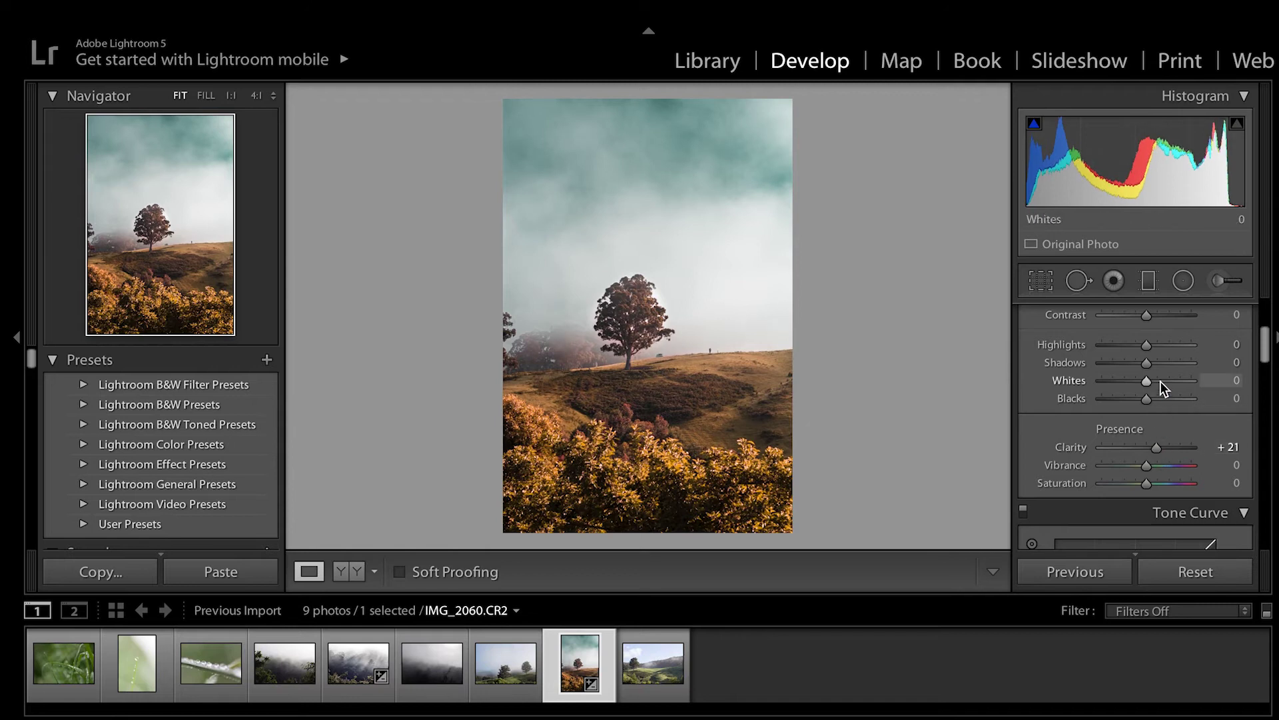
{"action": "mouse_move", "coordinate": [1146, 381]}
{"action": "left_mouse_down"}
{"action": "mouse_move", "coordinate": [1132, 382]}
{"action": "mouse_move", "coordinate": [1142, 381]}
{"action": "left_mouse_up"}
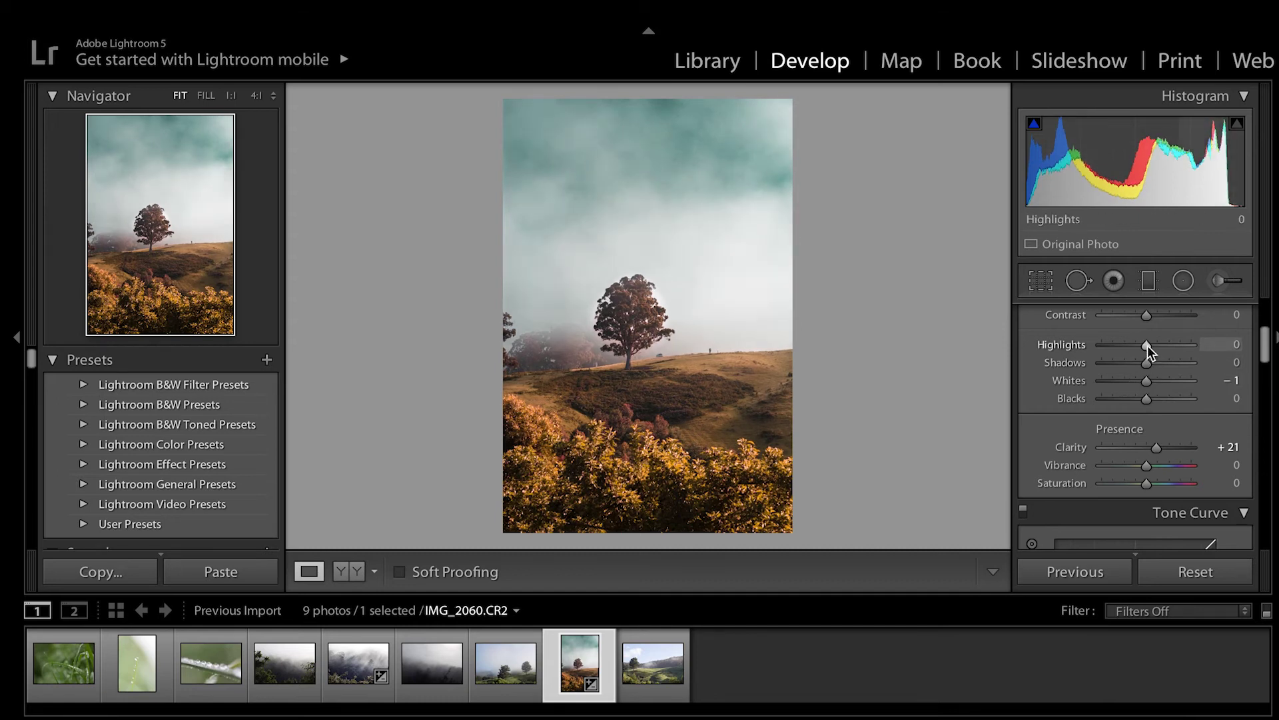
{"action": "scroll", "coordinate": [1147, 353], "scroll_direction": "up", "scroll_amount": 1}
{"action": "left_click_drag", "start_coordinate": [1147, 363], "coordinate": [1136, 387]}
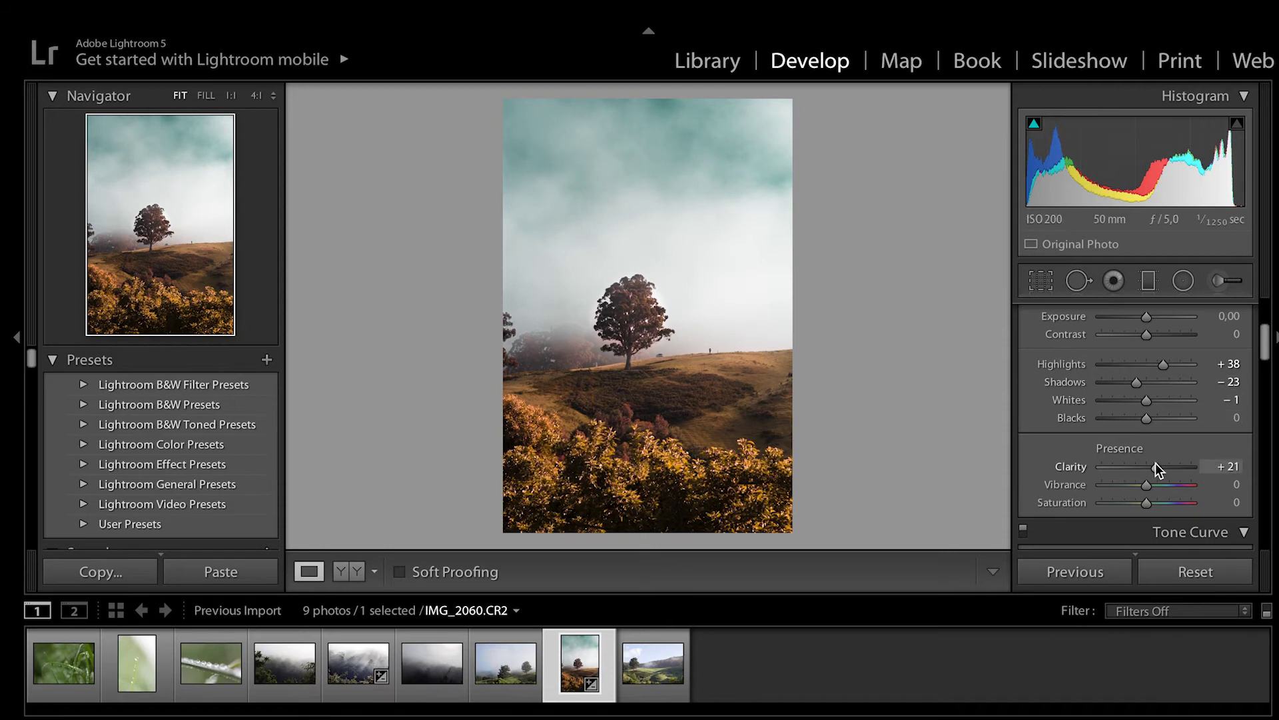
Paint a new brush mask over the foreground bushes with Exposure -2,19, Contrast -99, Highlights -100 and Shadows 0
{"action": "left_click", "coordinate": [1223, 280]}
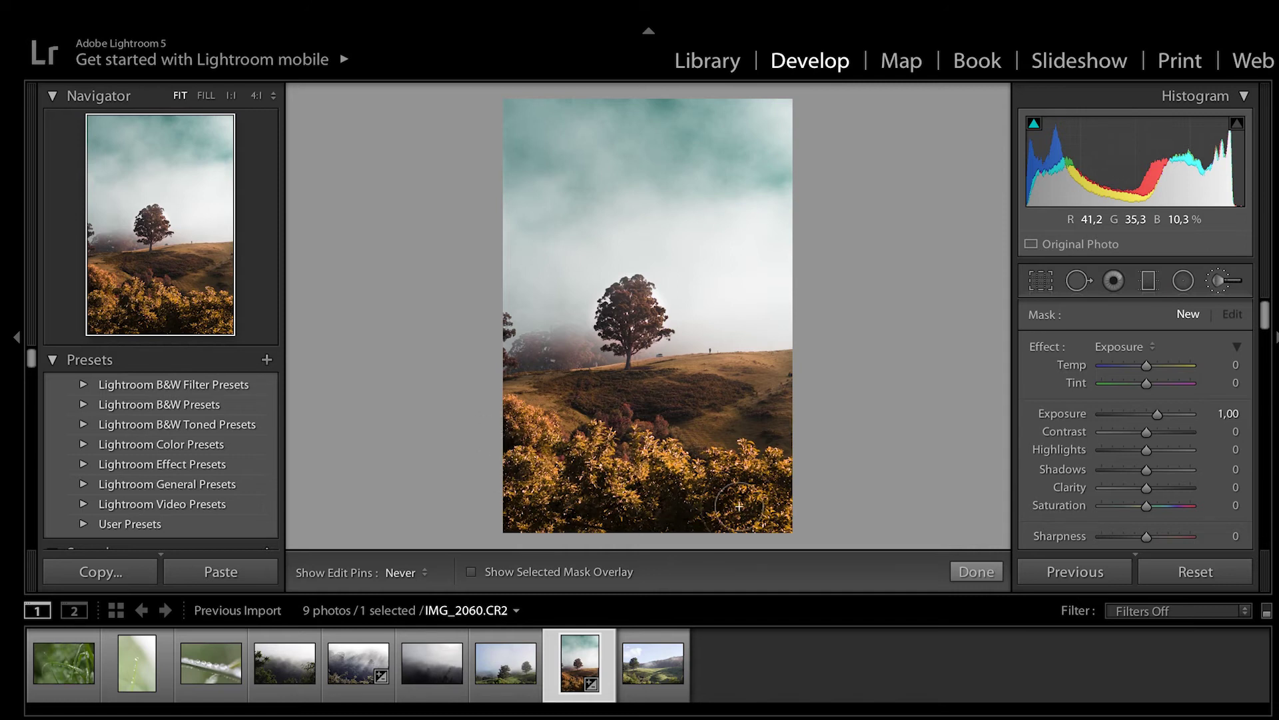
{"action": "left_click_drag", "start_coordinate": [787, 507], "coordinate": [726, 487]}
{"action": "left_click_drag", "start_coordinate": [1151, 411], "coordinate": [1121, 419]}
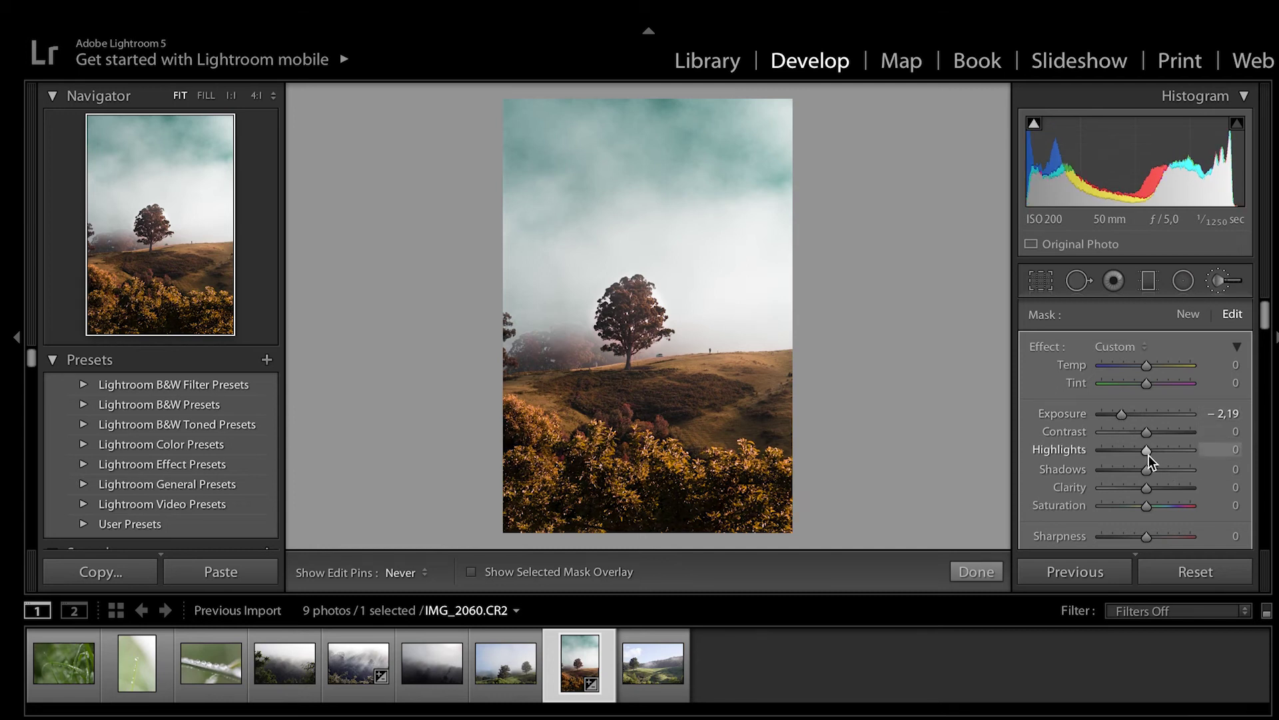
{"action": "left_click_drag", "start_coordinate": [1146, 452], "coordinate": [1113, 452]}
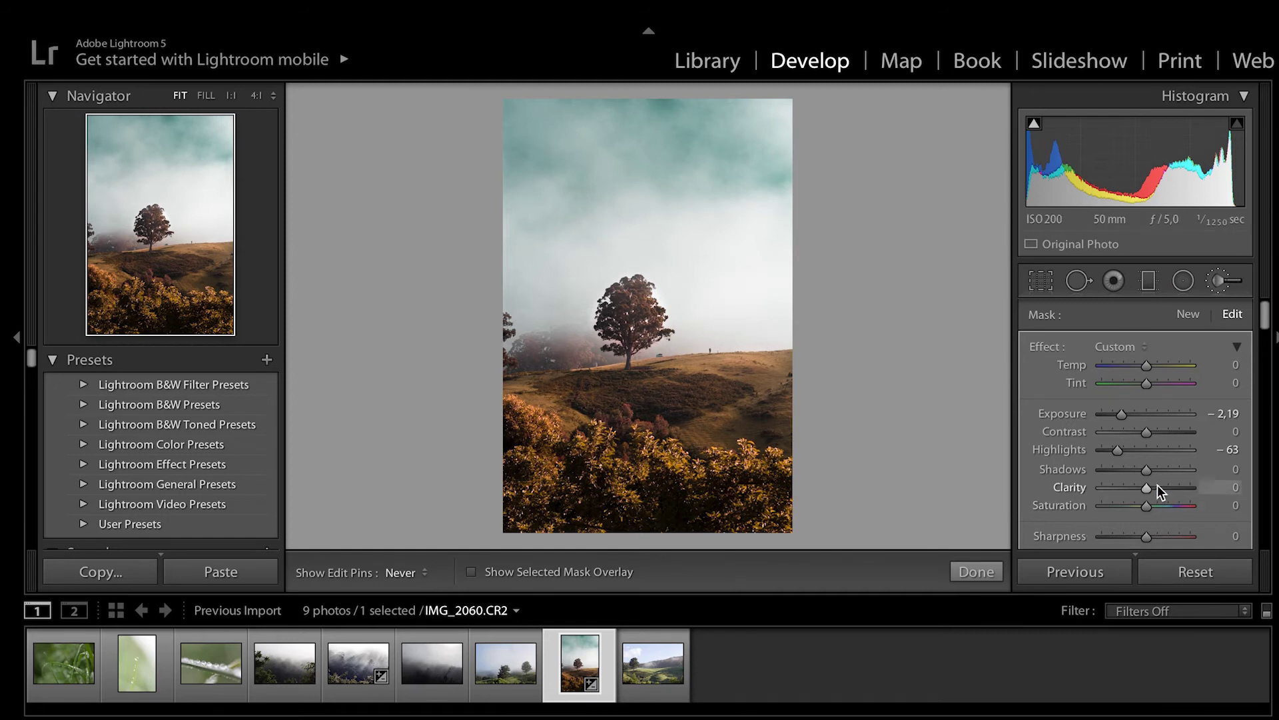
{"action": "left_click_drag", "start_coordinate": [1144, 469], "coordinate": [1065, 458]}
{"action": "double_click", "coordinate": [1142, 470]}
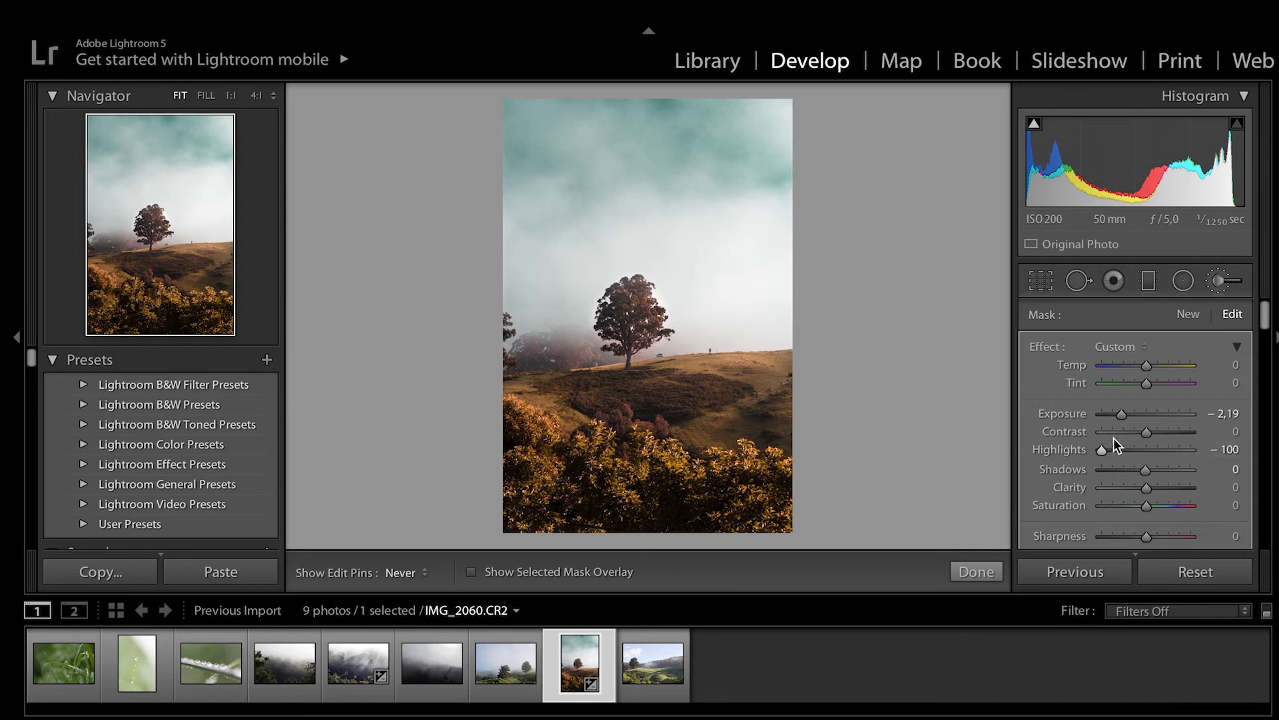
{"action": "left_click_drag", "start_coordinate": [1143, 431], "coordinate": [1094, 439]}
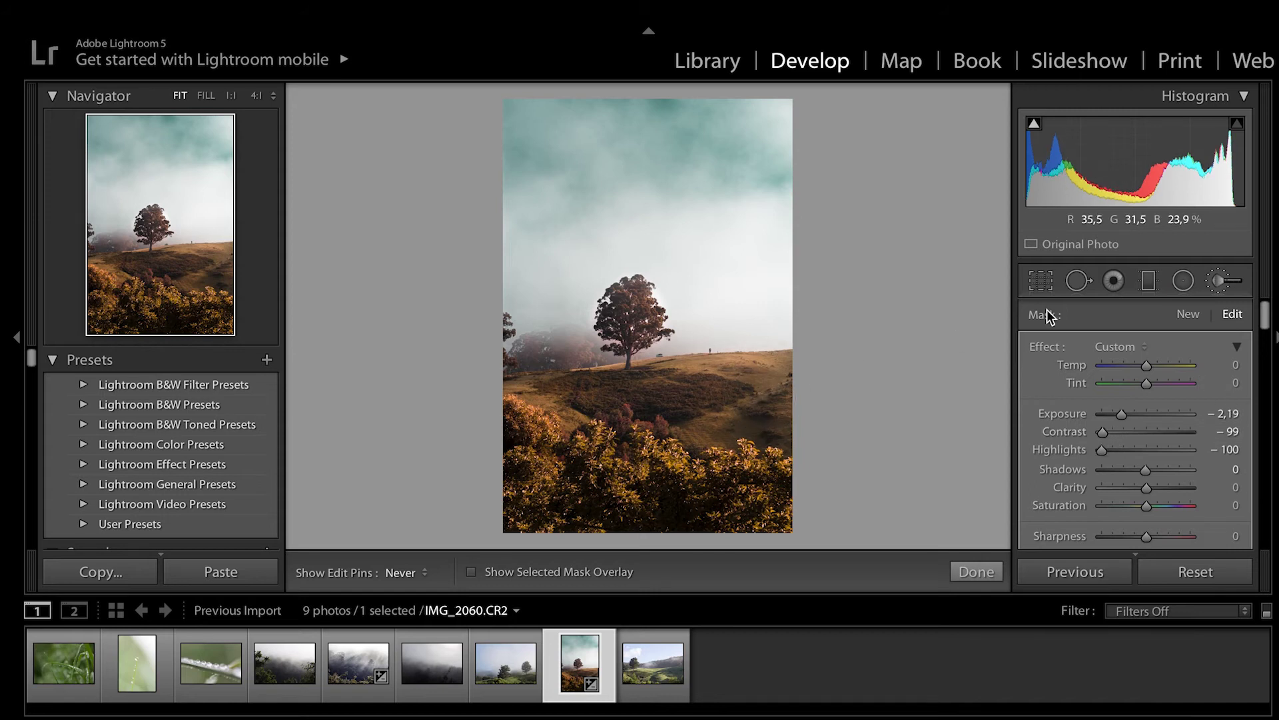
Paint another new brush mask on the hillside with Exposure 1,00, Highlights 43, Shadows -44, Clarity 76 and Sharpness 37, and close the Adjustment Brush
{"action": "left_click", "coordinate": [1190, 316]}
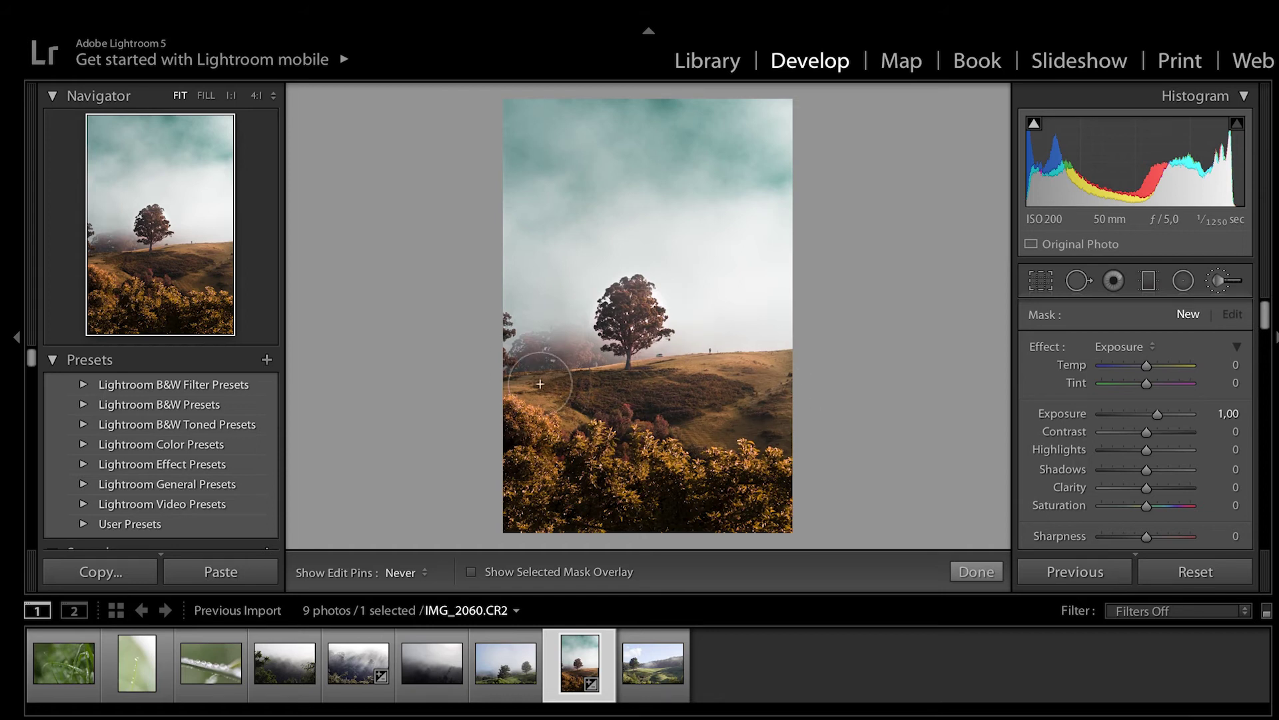
{"action": "left_click", "coordinate": [698, 388]}
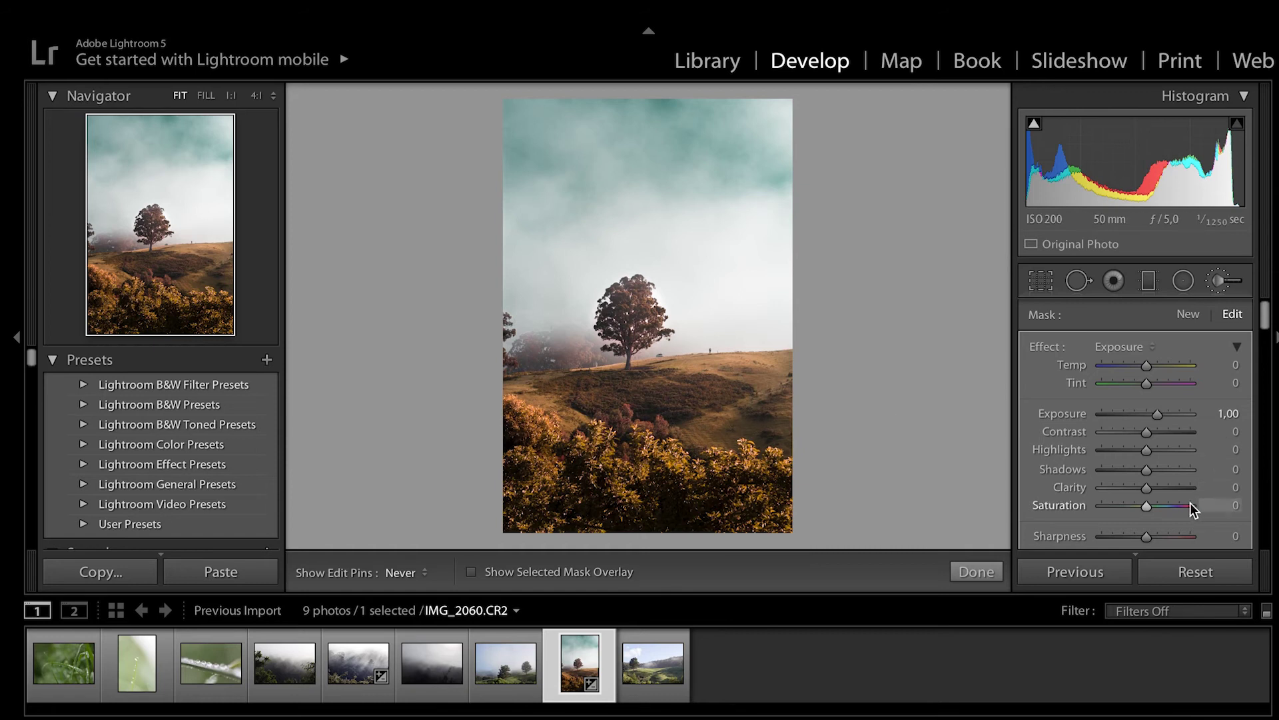
{"action": "scroll", "coordinate": [1158, 498], "scroll_direction": "down", "scroll_amount": 2}
{"action": "mouse_move", "coordinate": [1149, 475]}
{"action": "left_mouse_down"}
{"action": "mouse_move", "coordinate": [1175, 474]}
{"action": "mouse_move", "coordinate": [1164, 475]}
{"action": "left_mouse_up"}
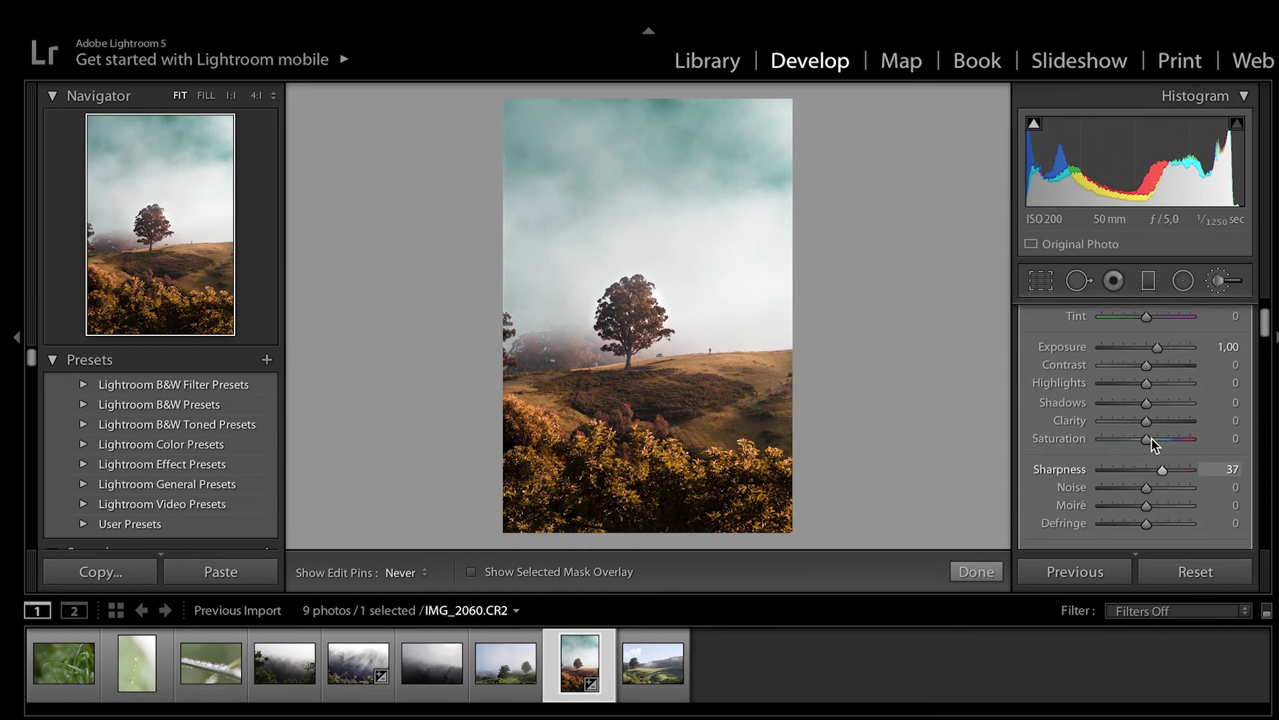
{"action": "left_click_drag", "start_coordinate": [1148, 423], "coordinate": [1180, 423]}
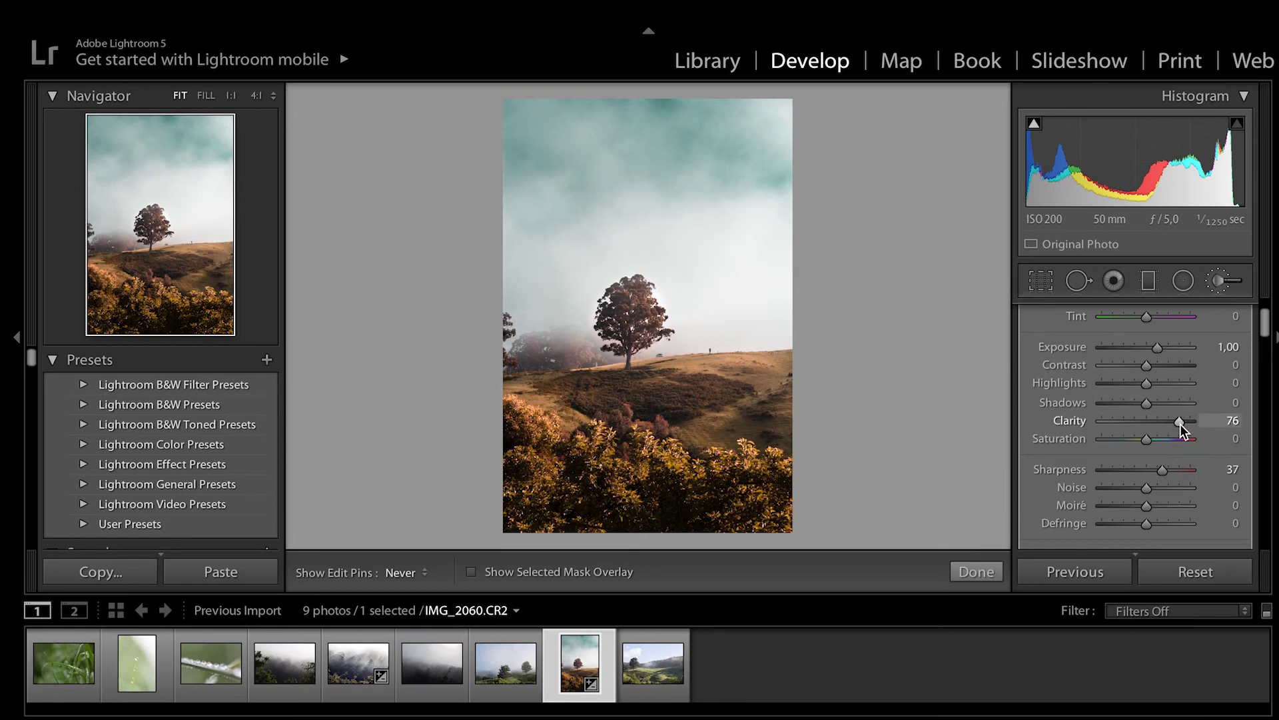
{"action": "left_click", "coordinate": [1148, 385]}
{"action": "left_click_drag", "start_coordinate": [1162, 384], "coordinate": [1125, 402]}
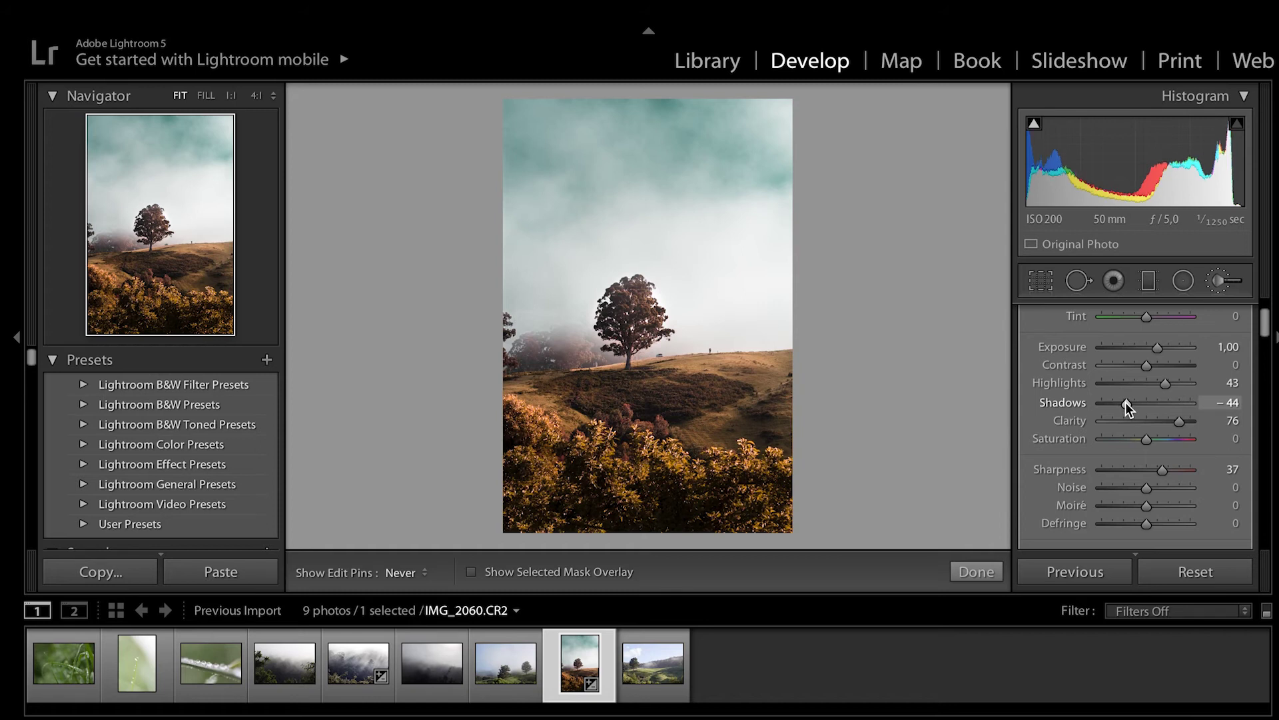
{"action": "left_click", "coordinate": [1219, 280]}
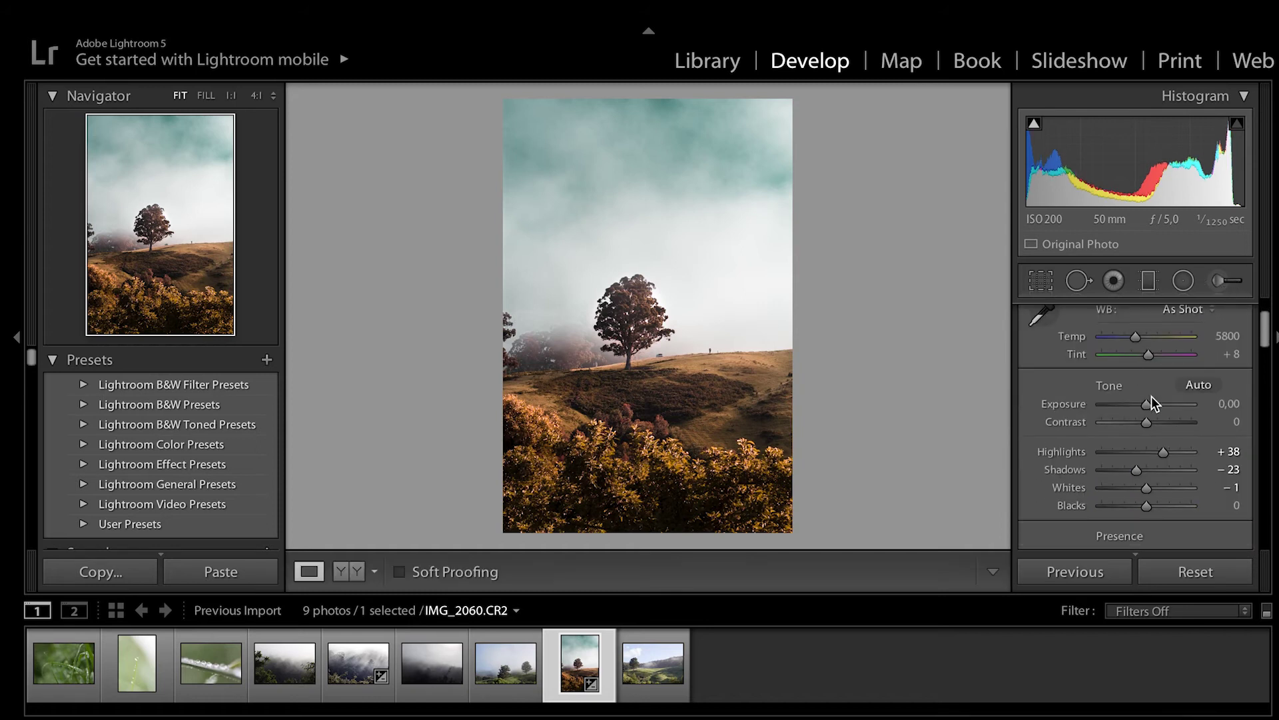
Set the photo's overall Contrast to +20 and Blacks to +32
{"action": "scroll", "coordinate": [1152, 396], "scroll_direction": "down", "scroll_amount": 1}
{"action": "mouse_move", "coordinate": [1148, 398]}
{"action": "left_mouse_down"}
{"action": "mouse_move", "coordinate": [1172, 397]}
{"action": "mouse_move", "coordinate": [1156, 403]}
{"action": "left_mouse_up"}
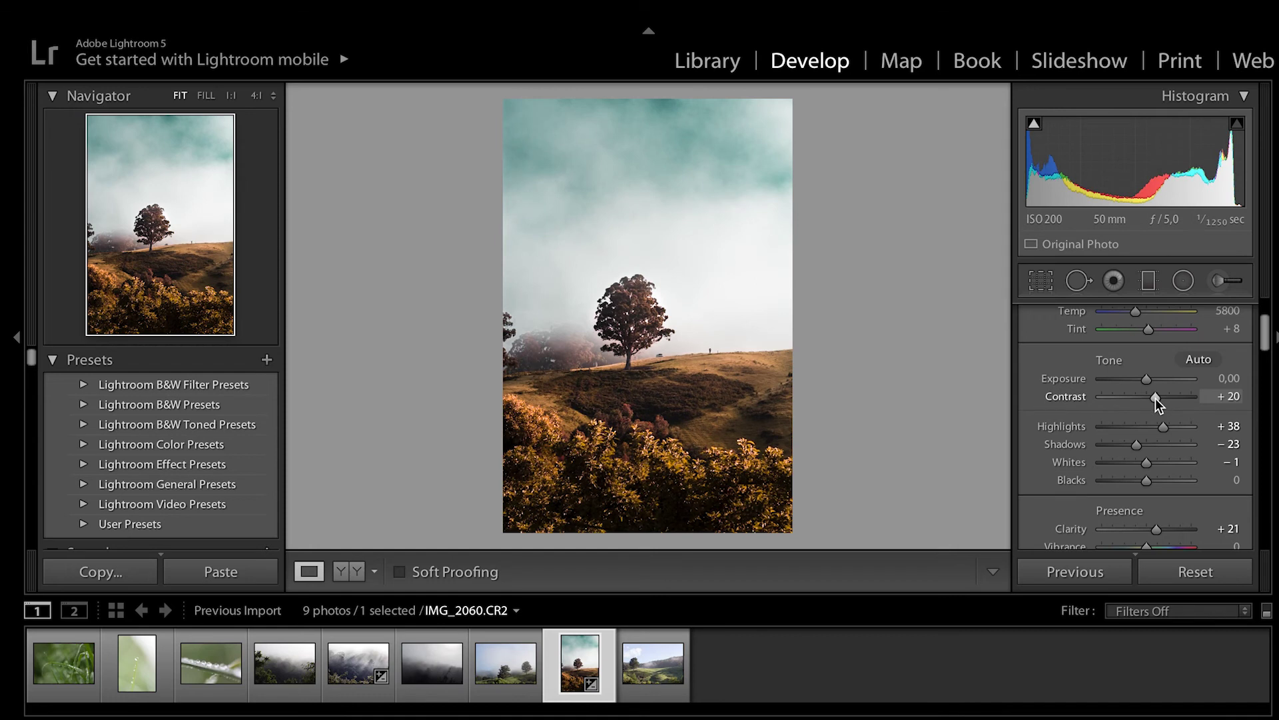
{"action": "scroll", "coordinate": [1156, 398], "scroll_direction": "down", "scroll_amount": 2}
{"action": "mouse_move", "coordinate": [1144, 448]}
{"action": "left_mouse_down"}
{"action": "mouse_move", "coordinate": [1129, 452]}
{"action": "mouse_move", "coordinate": [1170, 448]}
{"action": "mouse_move", "coordinate": [1156, 452]}
{"action": "left_mouse_up"}
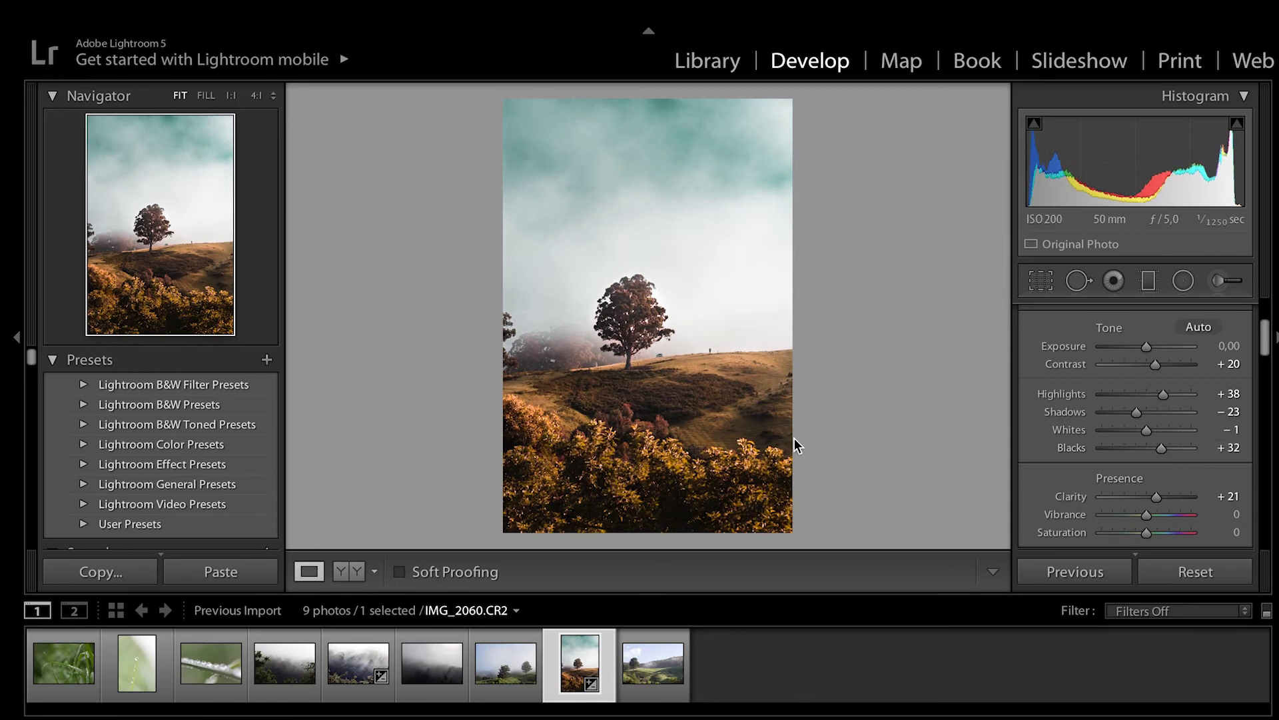
Compare the original and edited photo side by side, review the Blue colour settings, and return to the single-photo view
{"action": "left_click", "coordinate": [353, 572]}
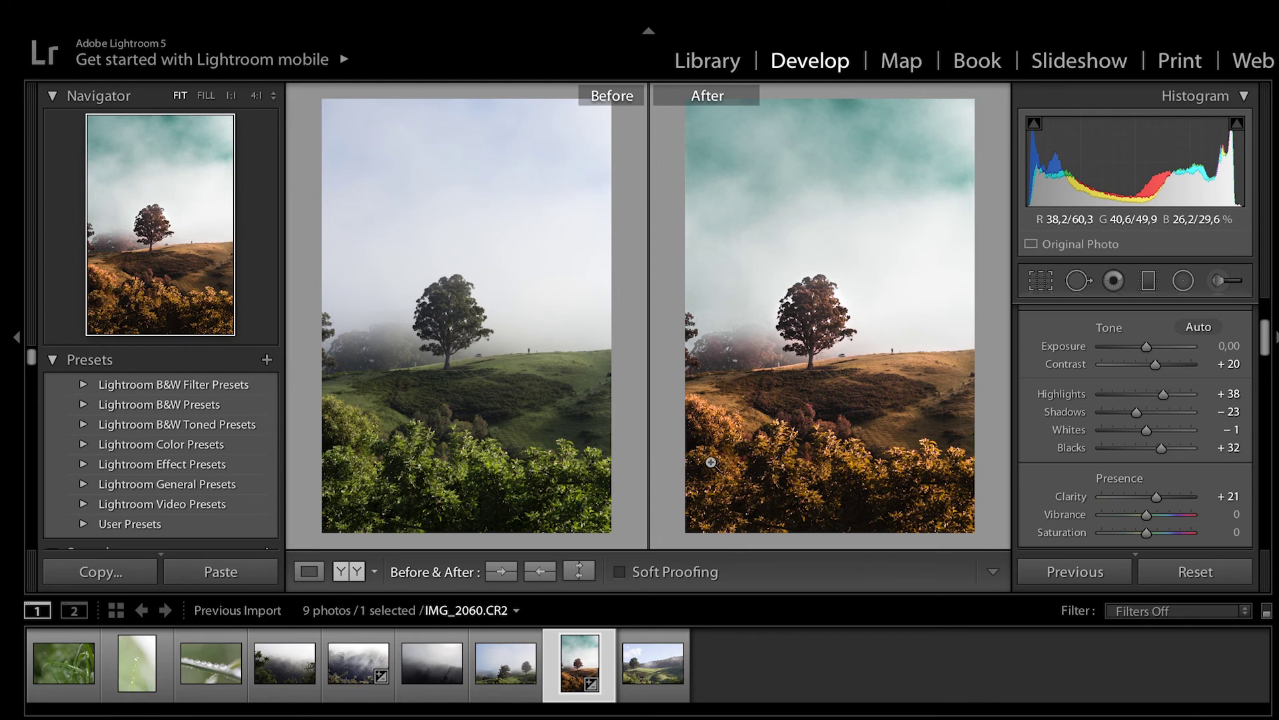
{"action": "scroll", "coordinate": [1092, 466], "scroll_direction": "down", "scroll_amount": 5}
{"action": "scroll", "coordinate": [1093, 466], "scroll_direction": "down", "scroll_amount": 5}
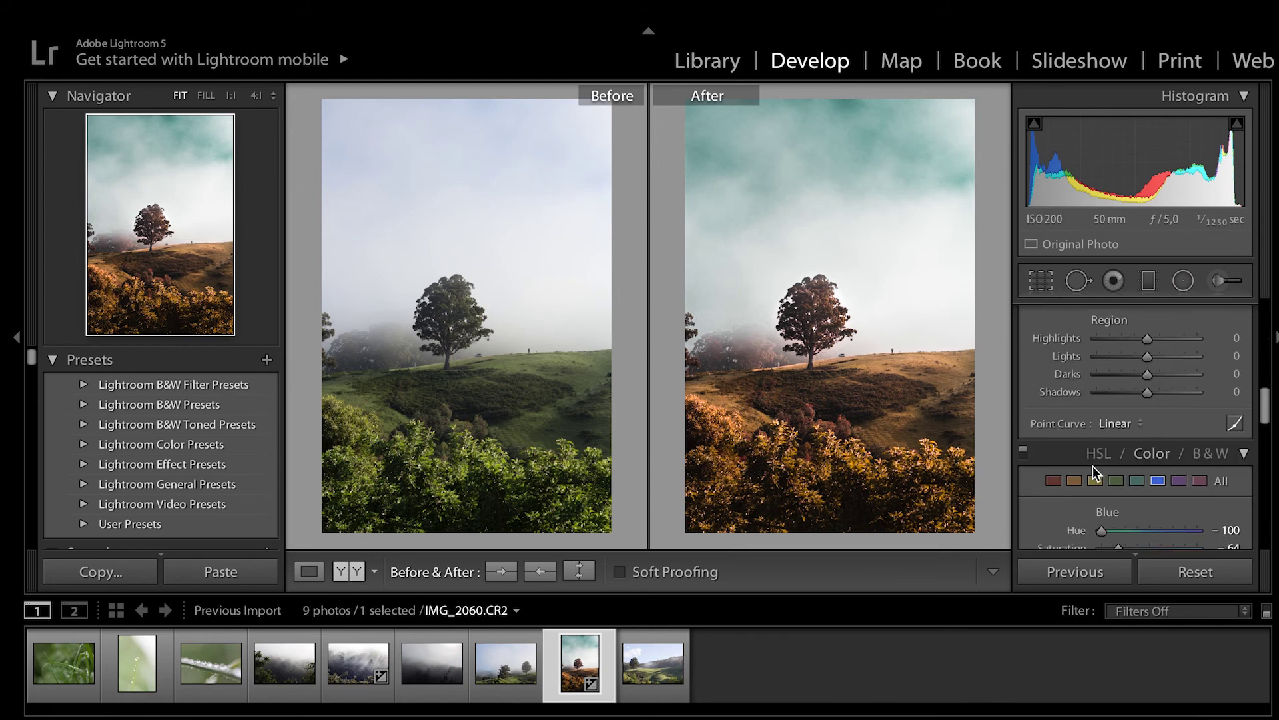
{"action": "scroll", "coordinate": [1155, 484], "scroll_direction": "down", "scroll_amount": 3}
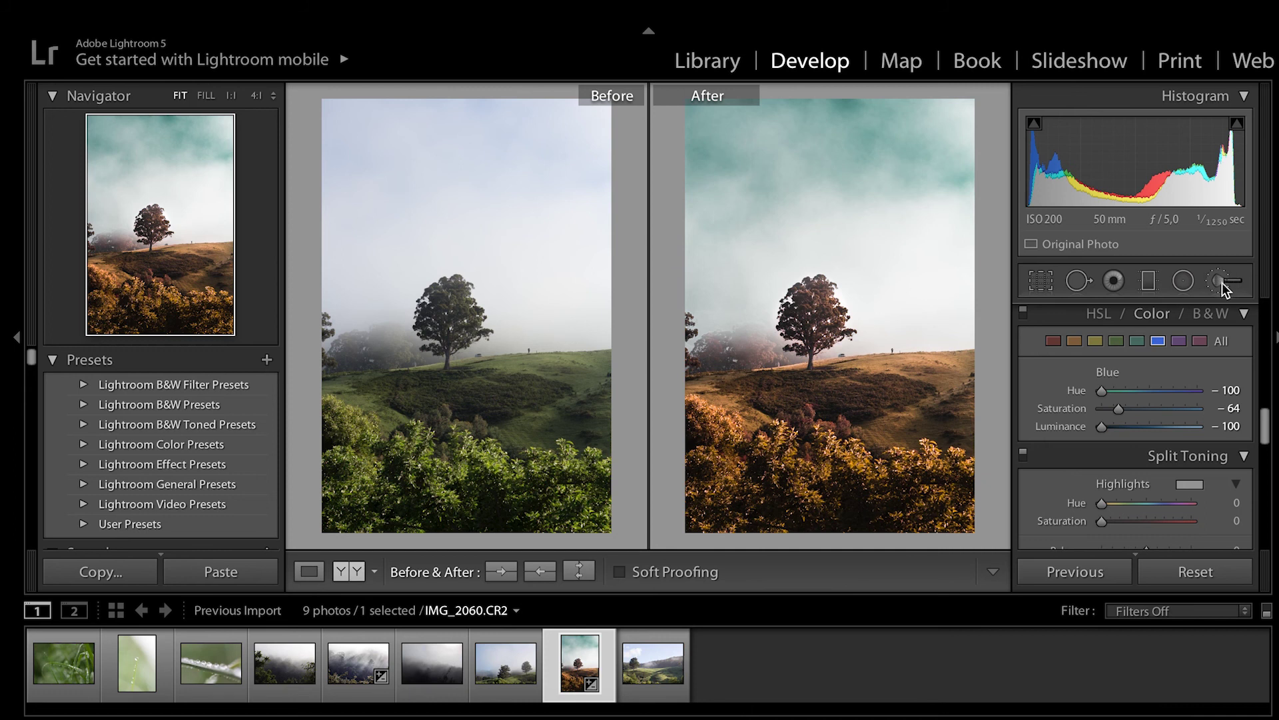
{"action": "left_click", "coordinate": [309, 575]}
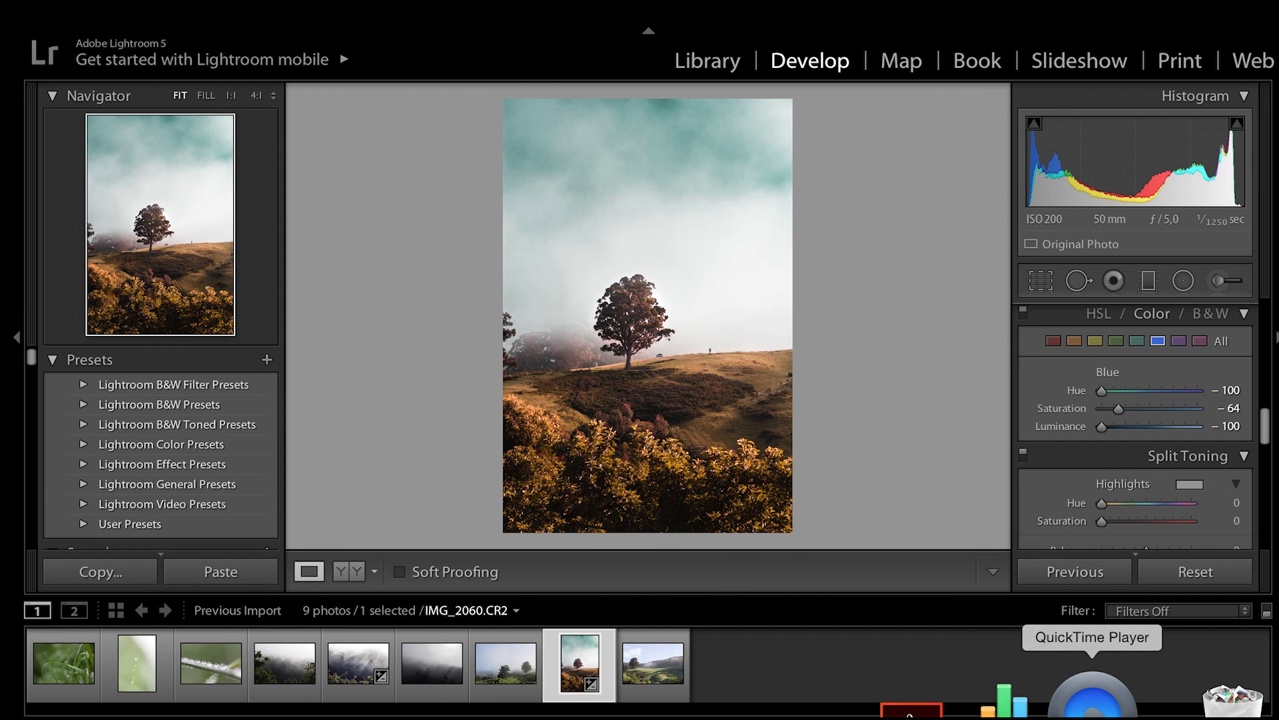
{"action": "right_click", "coordinate": [1093, 708]}
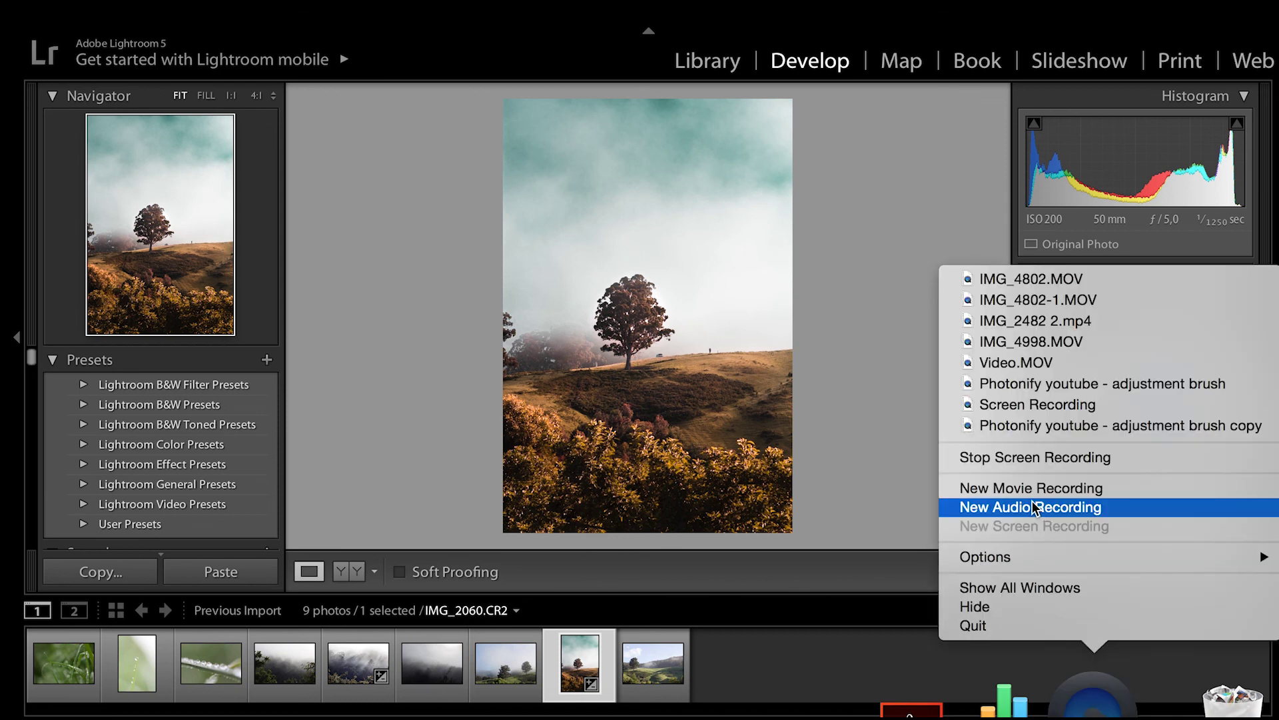
{"action": "left_click", "coordinate": [1023, 463]}
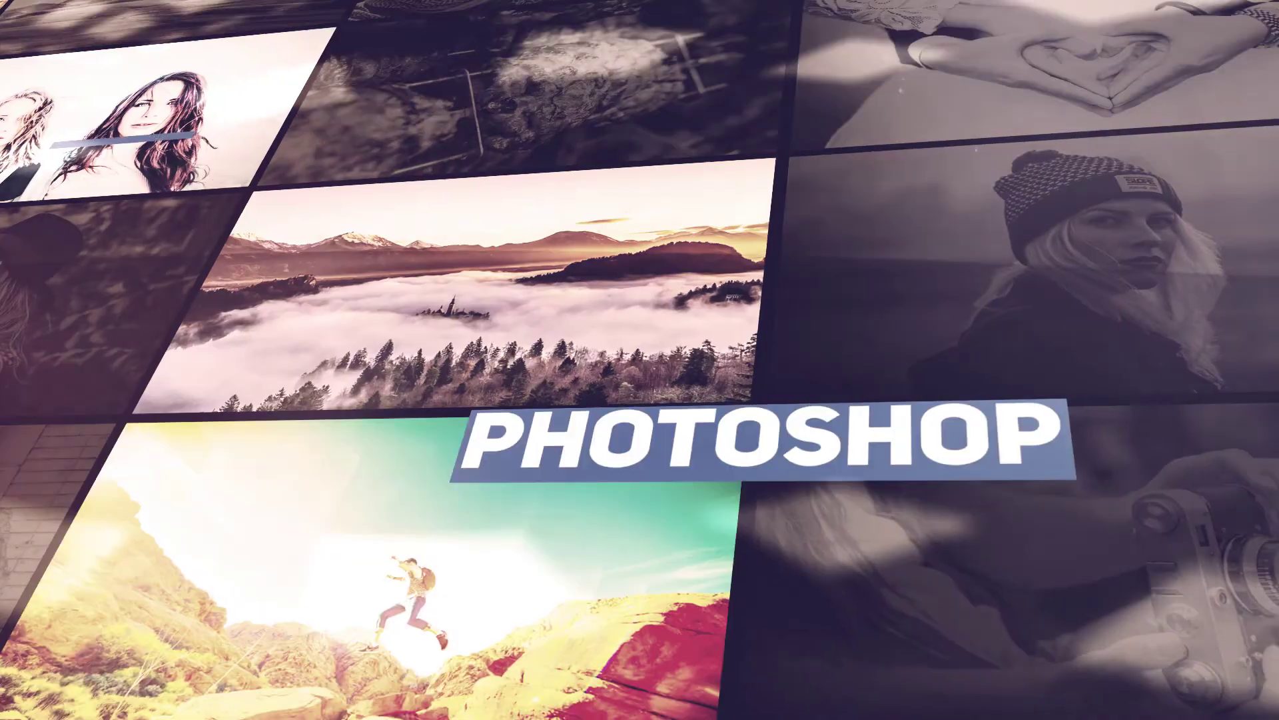